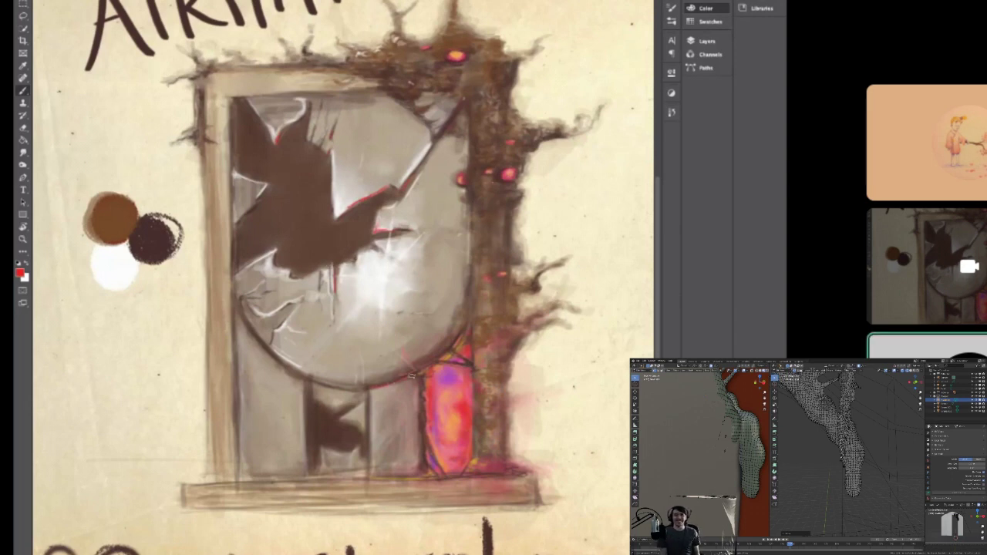
- Paint red accents along the edges of the window's lower dark break and add yellow highlights along the glass cracks
drag(372, 393, 374, 430)
key(ctrl+z)
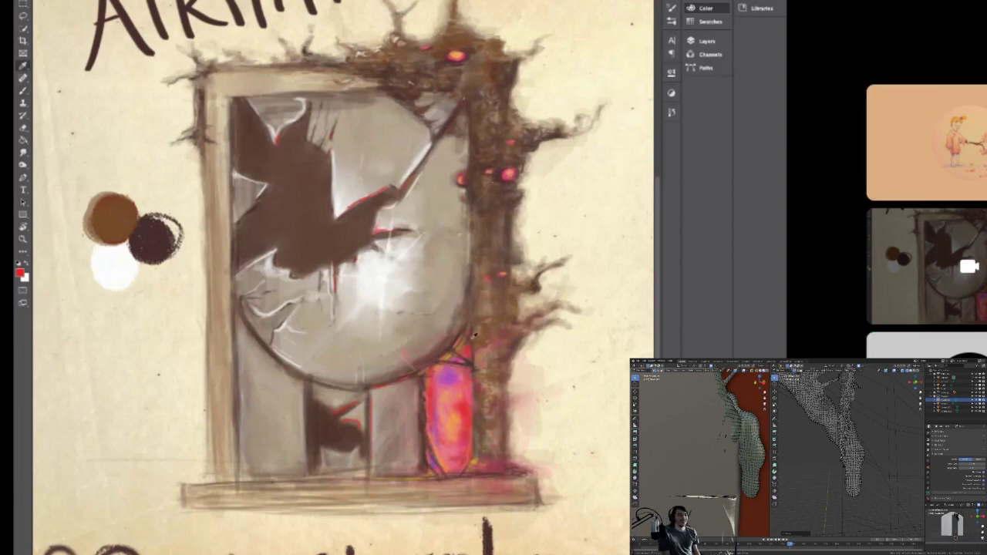
click(484, 454)
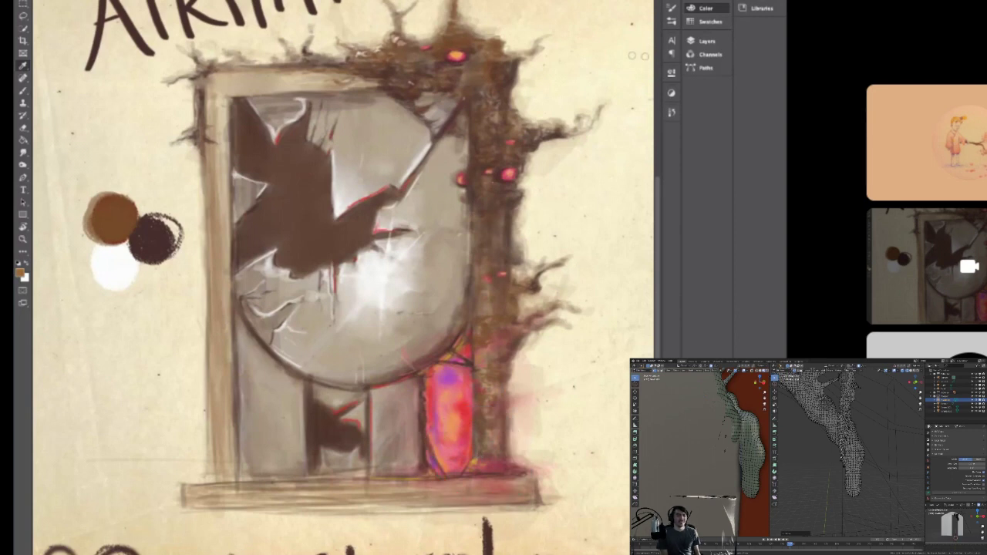
key(x)
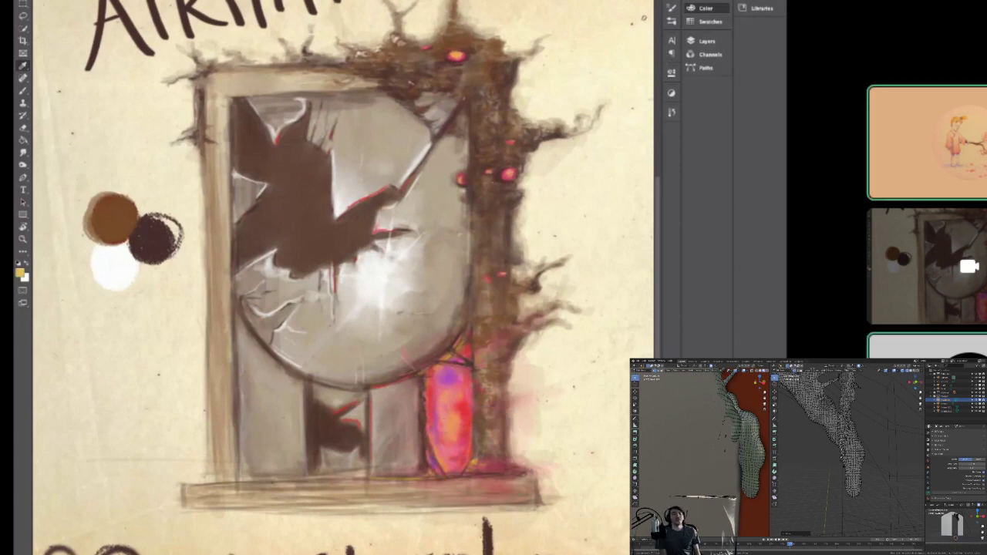
key(b)
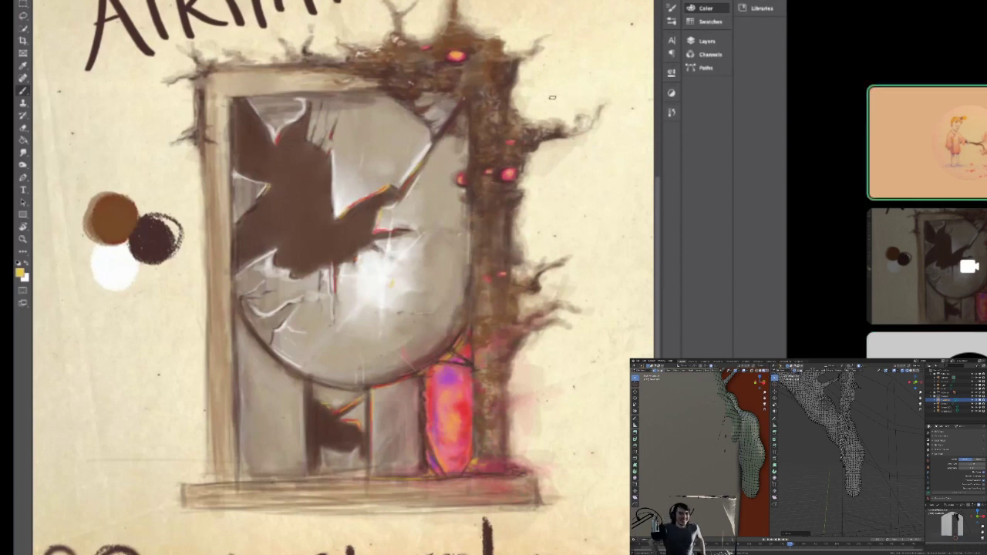
- Brush purple reflections onto the window's lower glass and panel edges using the pod's purple, and smudge them in
alt+click(448, 380)
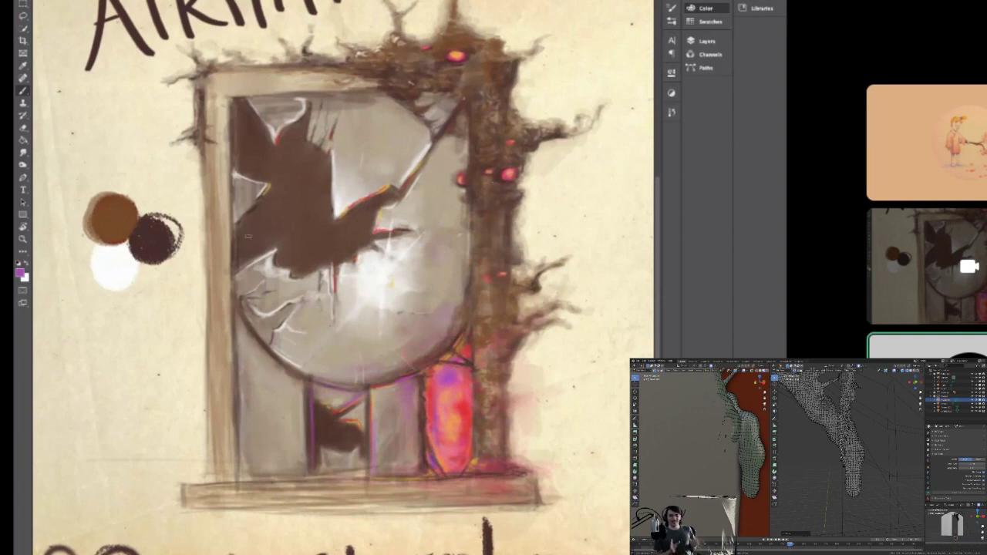
click(23, 154)
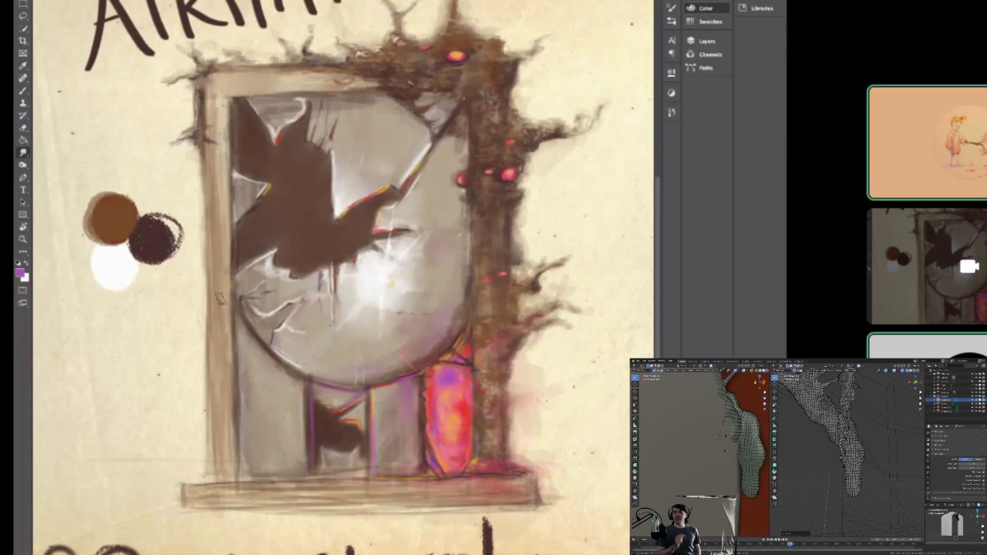
- Darken the broken openings in the upper and lower parts of the window with near-black paint and blend the shading
alt+click(158, 235)
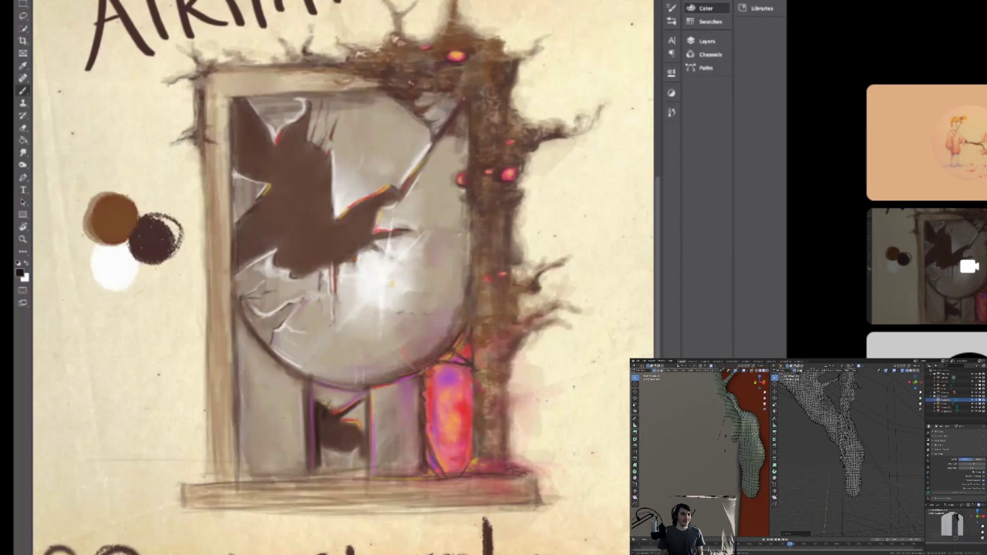
drag(334, 437, 366, 454)
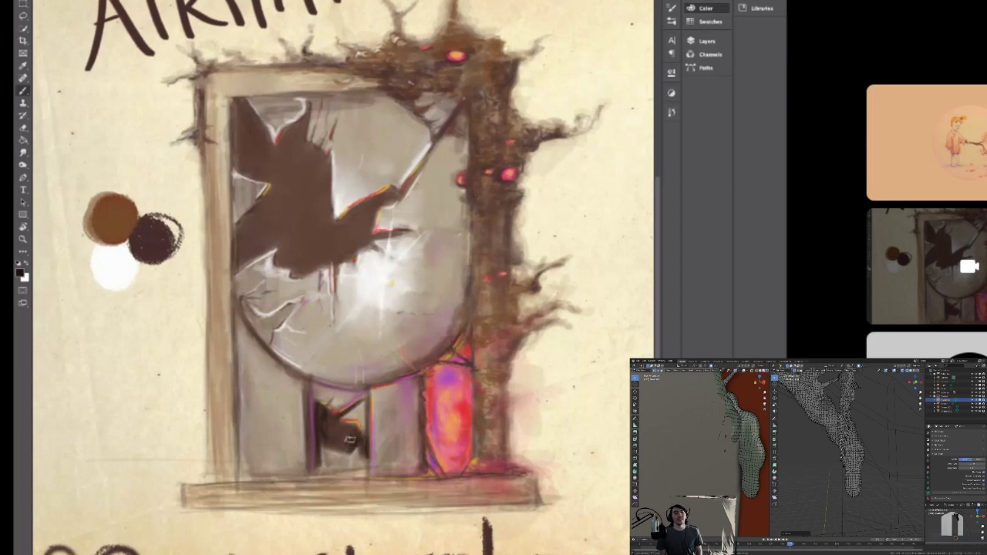
mouse_move(333, 440)
mouse_down()
mouse_move(333, 427)
mouse_move(345, 450)
mouse_move(329, 442)
mouse_move(332, 424)
mouse_move(336, 432)
mouse_up()
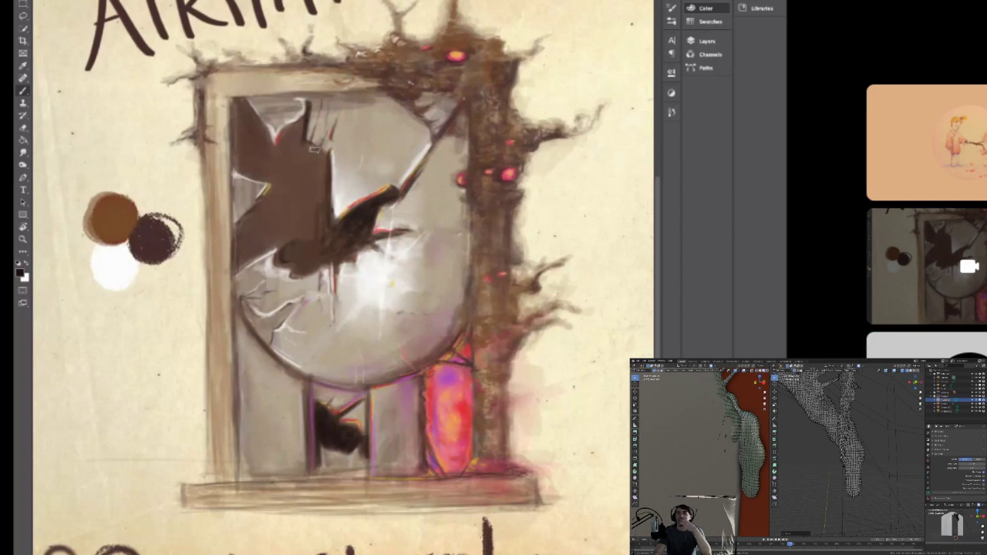
mouse_move(320, 155)
mouse_down()
mouse_move(319, 199)
mouse_move(297, 179)
mouse_up()
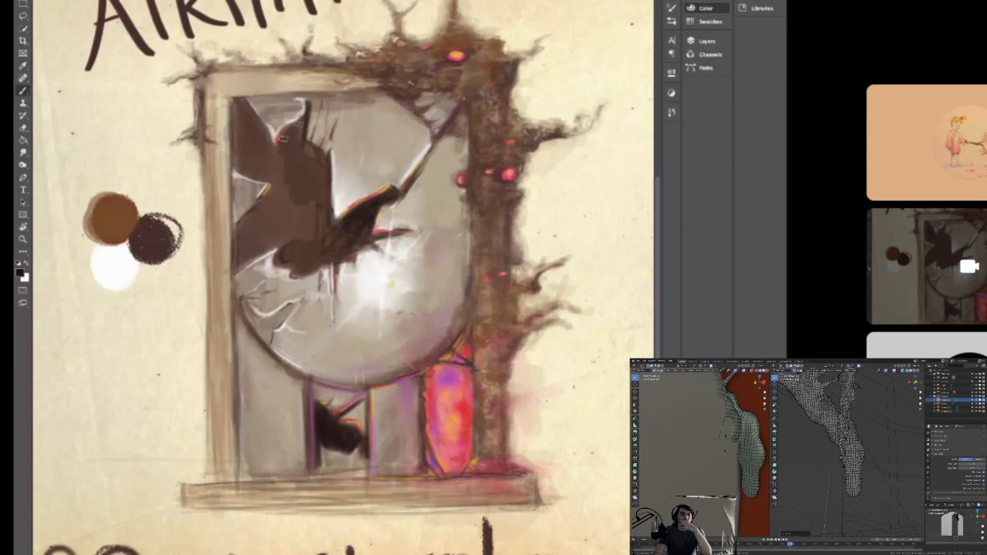
mouse_move(301, 129)
mouse_down()
mouse_move(296, 137)
mouse_move(294, 125)
mouse_move(287, 152)
mouse_move(311, 148)
mouse_move(310, 191)
mouse_up()
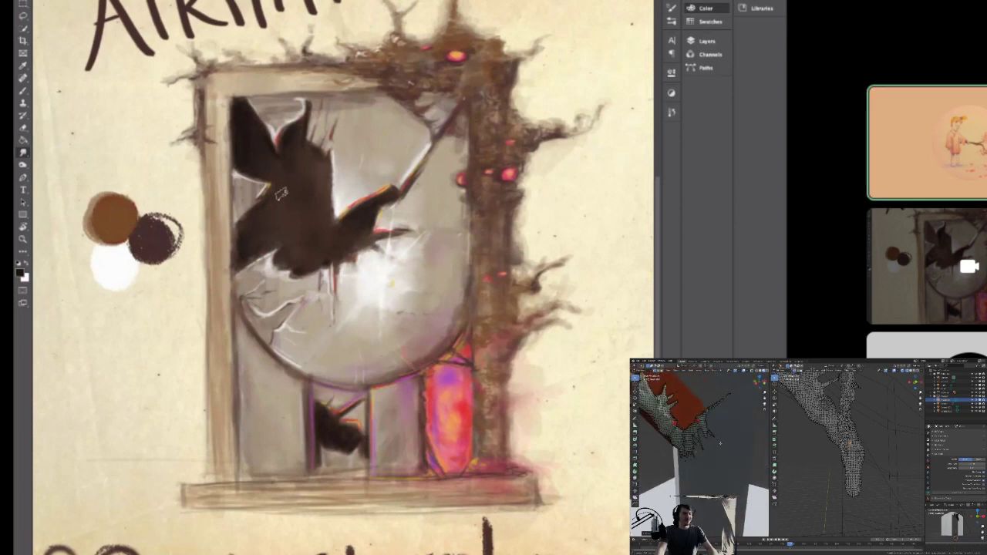
- Brush a pale peach highlight into the glowing red eye atop the growth, sampling the tone from the painting
alt+click(452, 407)
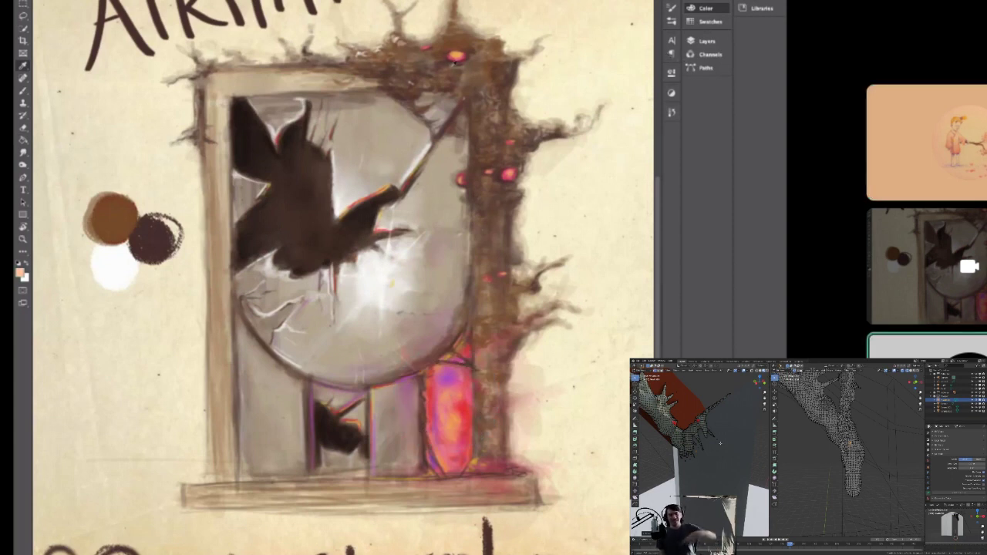
key(b)
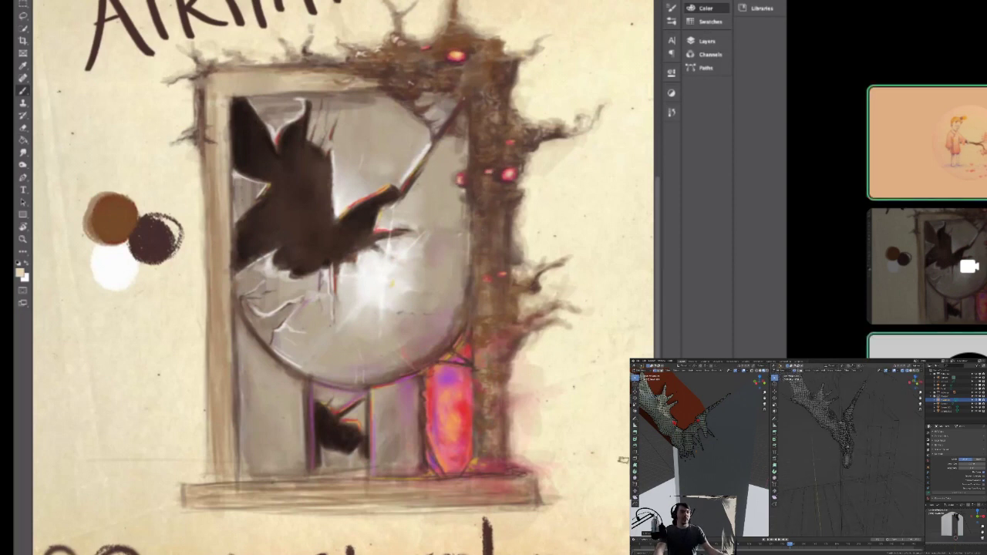
- Paint a solid red oval on the blank parchment beside the window with an enlarged brush, using the pod's red
key(ctrl+0)
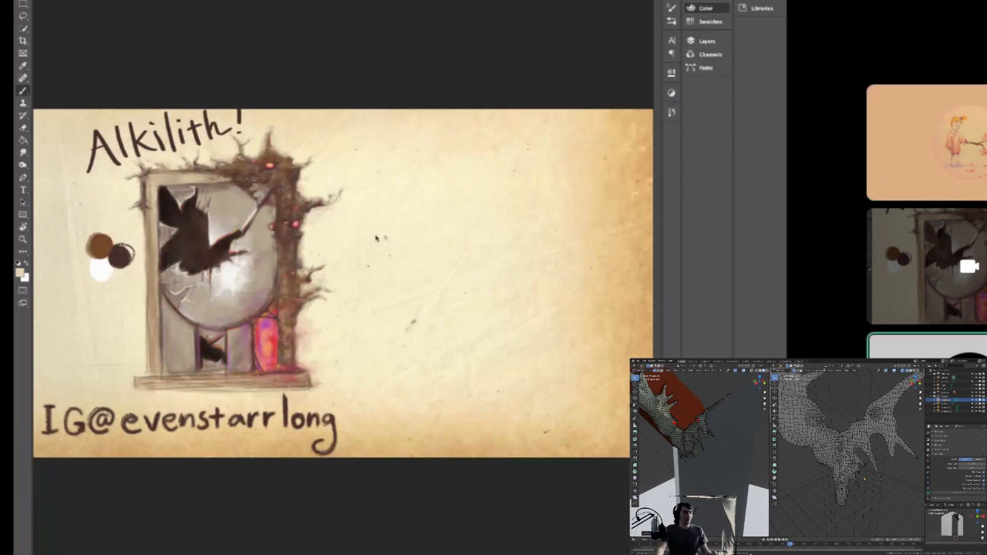
key(i)
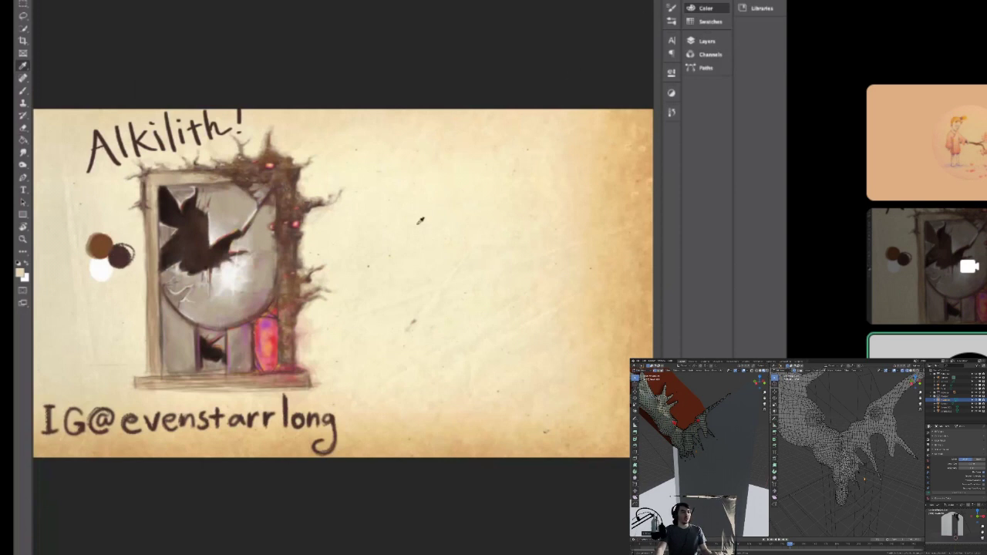
click(280, 349)
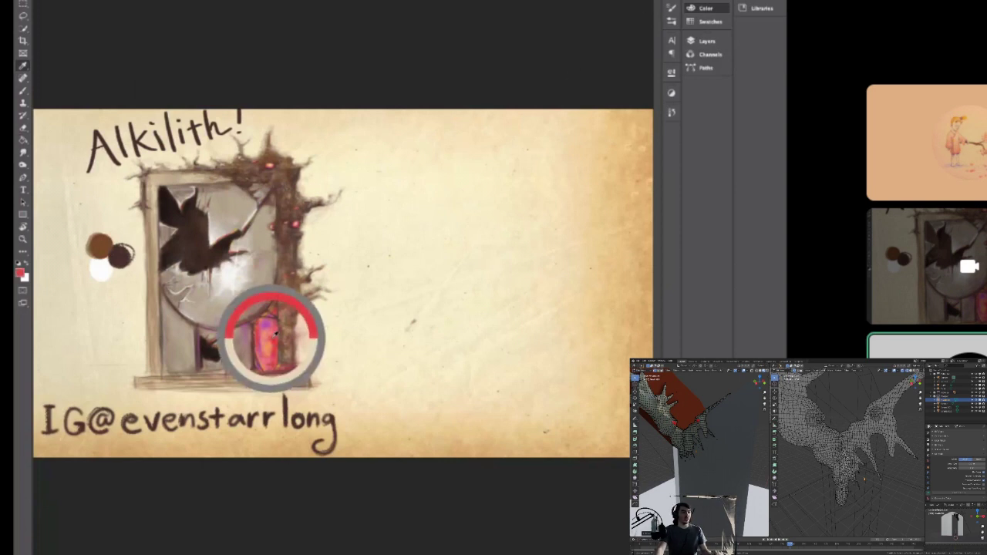
key(b)
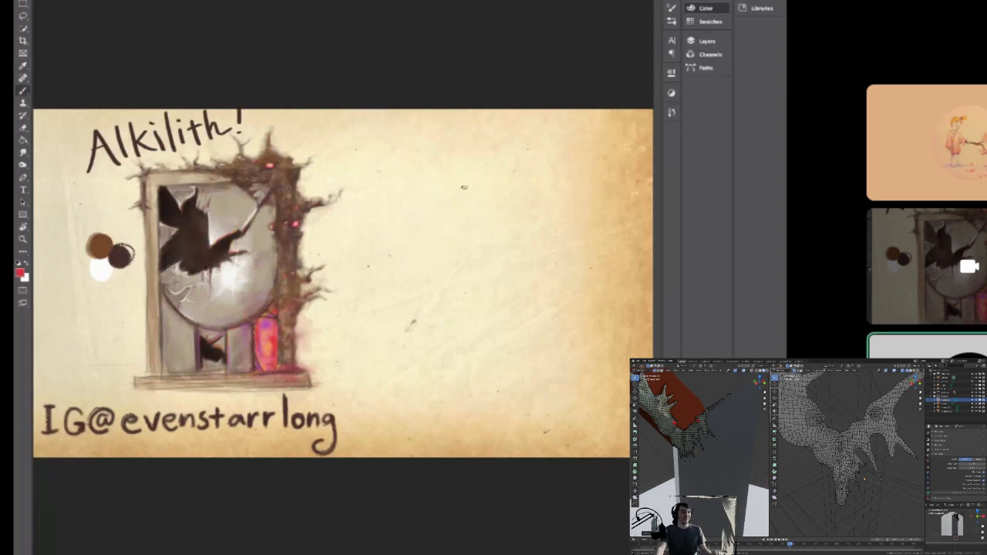
key(])
key(])
key(])
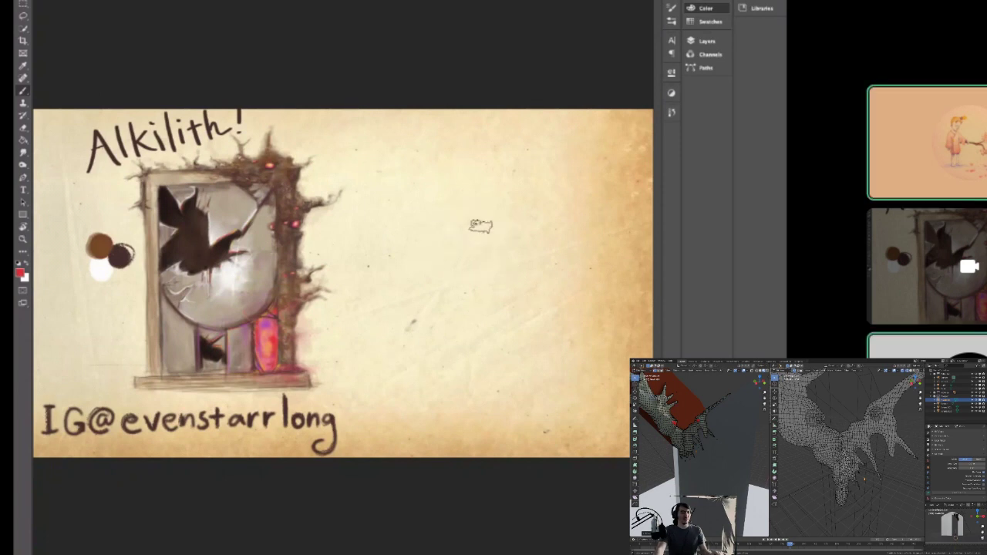
mouse_move(478, 224)
mouse_down()
mouse_move(472, 265)
mouse_move(493, 217)
mouse_move(523, 271)
mouse_move(467, 227)
mouse_move(501, 285)
mouse_move(494, 214)
mouse_move(521, 281)
mouse_move(445, 246)
mouse_move(553, 261)
mouse_move(499, 214)
mouse_move(517, 283)
mouse_move(474, 217)
mouse_move(495, 289)
mouse_move(458, 227)
mouse_move(479, 280)
mouse_move(468, 231)
mouse_move(485, 225)
mouse_move(524, 245)
mouse_move(489, 275)
mouse_move(511, 271)
mouse_move(530, 233)
mouse_move(492, 273)
mouse_move(486, 230)
mouse_move(475, 277)
mouse_move(534, 249)
mouse_move(542, 255)
mouse_move(534, 273)
mouse_move(478, 246)
mouse_move(512, 231)
mouse_move(539, 237)
mouse_move(482, 229)
mouse_move(543, 270)
mouse_move(551, 246)
mouse_move(537, 235)
mouse_move(522, 270)
mouse_move(548, 245)
mouse_move(551, 254)
mouse_move(514, 276)
mouse_move(505, 276)
mouse_move(534, 252)
mouse_move(486, 270)
mouse_move(474, 265)
mouse_move(486, 256)
mouse_move(479, 236)
mouse_move(524, 239)
mouse_move(537, 261)
mouse_move(511, 281)
mouse_move(524, 274)
mouse_move(495, 280)
mouse_move(492, 244)
mouse_move(468, 258)
mouse_move(526, 273)
mouse_move(531, 251)
mouse_move(518, 272)
mouse_move(507, 271)
mouse_move(520, 257)
mouse_move(491, 242)
mouse_move(472, 259)
mouse_up()
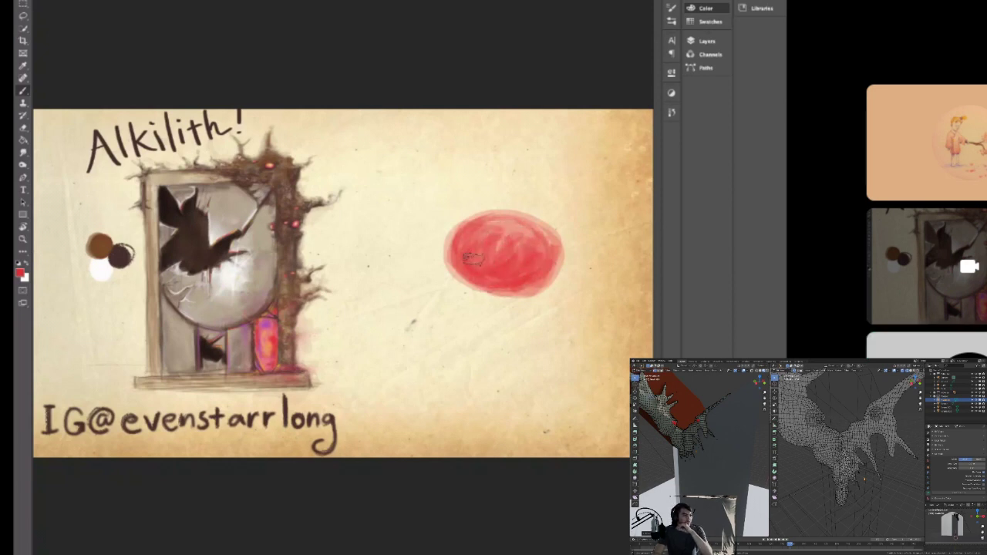
drag(537, 274, 505, 284)
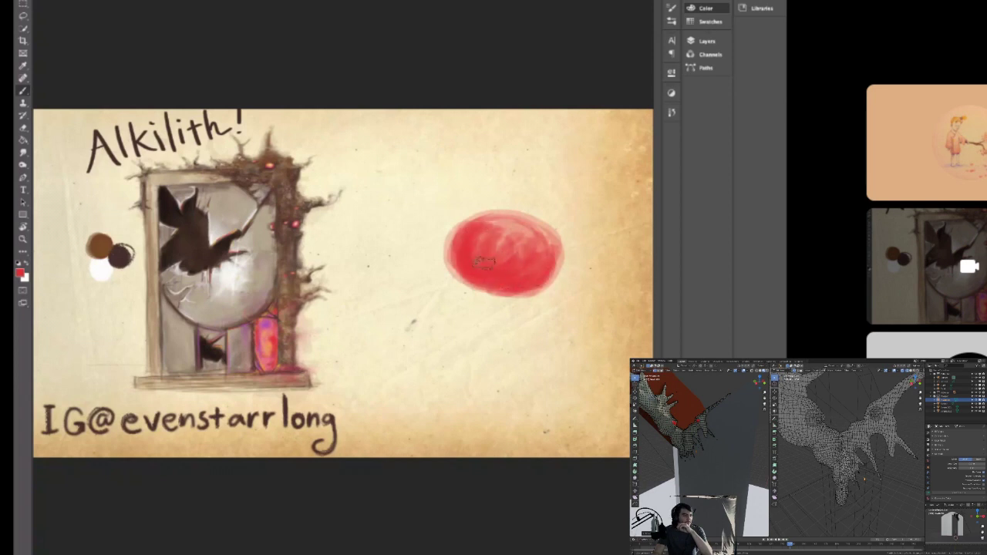
drag(525, 246, 480, 296)
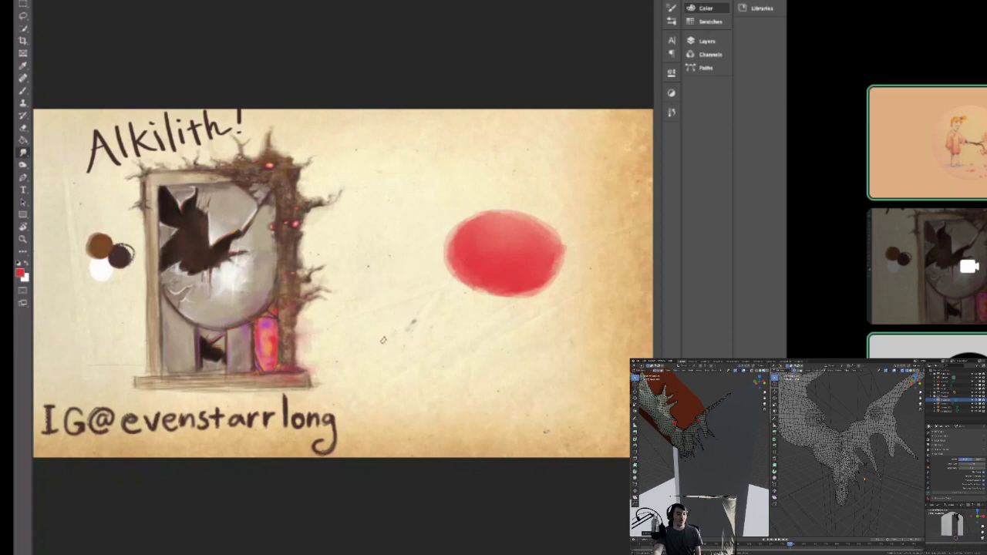
- Surround the red oval with rough brown eyelid flesh using the brown swatch, and smudge the edges where they meet
key(i)
click(99, 247)
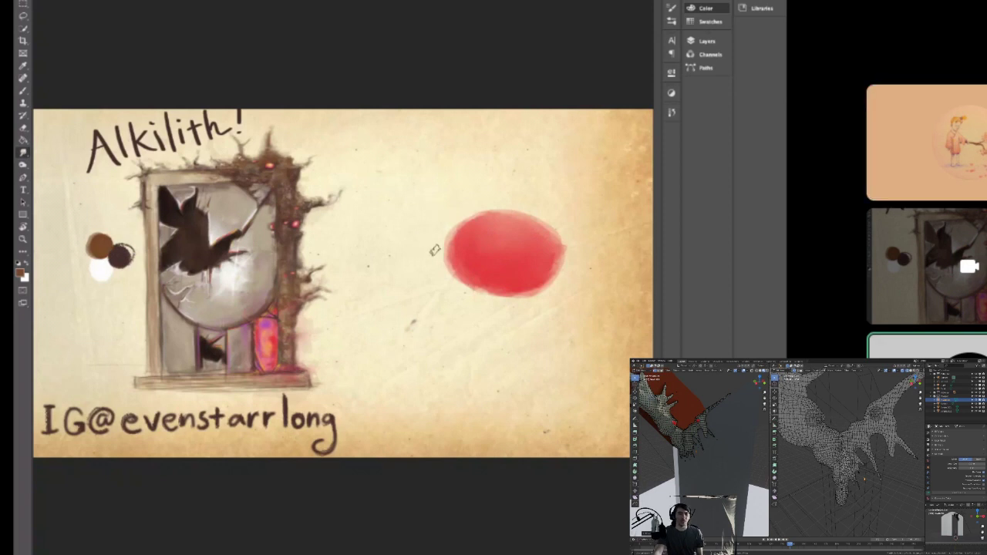
key(b)
mouse_move(419, 253)
mouse_down()
mouse_move(442, 225)
mouse_move(434, 246)
mouse_move(424, 249)
mouse_move(481, 202)
mouse_move(465, 228)
mouse_move(513, 206)
mouse_move(465, 215)
mouse_move(508, 209)
mouse_move(554, 228)
mouse_move(592, 261)
mouse_move(553, 242)
mouse_move(589, 267)
mouse_move(532, 289)
mouse_move(562, 270)
mouse_move(520, 291)
mouse_move(486, 290)
mouse_move(450, 275)
mouse_move(432, 249)
mouse_move(441, 262)
mouse_move(446, 243)
mouse_move(462, 279)
mouse_move(419, 264)
mouse_move(420, 237)
mouse_move(398, 233)
mouse_move(444, 210)
mouse_move(384, 224)
mouse_move(390, 232)
mouse_move(444, 208)
mouse_move(415, 229)
mouse_move(469, 195)
mouse_move(459, 187)
mouse_move(487, 183)
mouse_move(462, 183)
mouse_move(501, 197)
mouse_up()
mouse_move(609, 284)
mouse_down()
mouse_move(491, 316)
mouse_move(489, 302)
mouse_move(511, 319)
mouse_move(543, 313)
mouse_move(499, 318)
mouse_move(586, 288)
mouse_move(565, 236)
mouse_move(593, 255)
mouse_up()
key(bracketright)
mouse_move(512, 169)
mouse_down()
mouse_move(553, 189)
mouse_move(521, 197)
mouse_move(507, 176)
mouse_move(459, 207)
mouse_move(449, 182)
mouse_move(379, 228)
mouse_move(407, 270)
mouse_move(466, 311)
mouse_move(546, 294)
mouse_move(423, 277)
mouse_move(543, 313)
mouse_move(587, 270)
mouse_move(582, 306)
mouse_move(585, 238)
mouse_move(573, 218)
mouse_move(590, 256)
mouse_move(525, 183)
mouse_move(557, 194)
mouse_move(561, 219)
mouse_move(533, 185)
mouse_move(491, 201)
mouse_move(445, 195)
mouse_move(409, 220)
mouse_move(426, 274)
mouse_move(475, 302)
mouse_move(536, 312)
mouse_move(513, 285)
mouse_move(566, 292)
mouse_move(497, 304)
mouse_move(580, 260)
mouse_move(555, 283)
mouse_move(460, 292)
mouse_move(462, 270)
mouse_move(482, 289)
mouse_move(528, 300)
mouse_move(440, 249)
mouse_move(510, 301)
mouse_move(422, 232)
mouse_move(483, 295)
mouse_move(478, 276)
mouse_move(532, 278)
mouse_move(553, 266)
mouse_move(569, 283)
mouse_move(559, 281)
mouse_move(577, 278)
mouse_move(582, 259)
mouse_move(523, 202)
mouse_move(412, 238)
mouse_move(481, 201)
mouse_move(413, 235)
mouse_move(486, 202)
mouse_move(513, 205)
mouse_move(578, 243)
mouse_move(532, 196)
mouse_move(494, 185)
mouse_move(430, 210)
mouse_move(401, 202)
mouse_move(487, 193)
mouse_move(432, 235)
mouse_up()
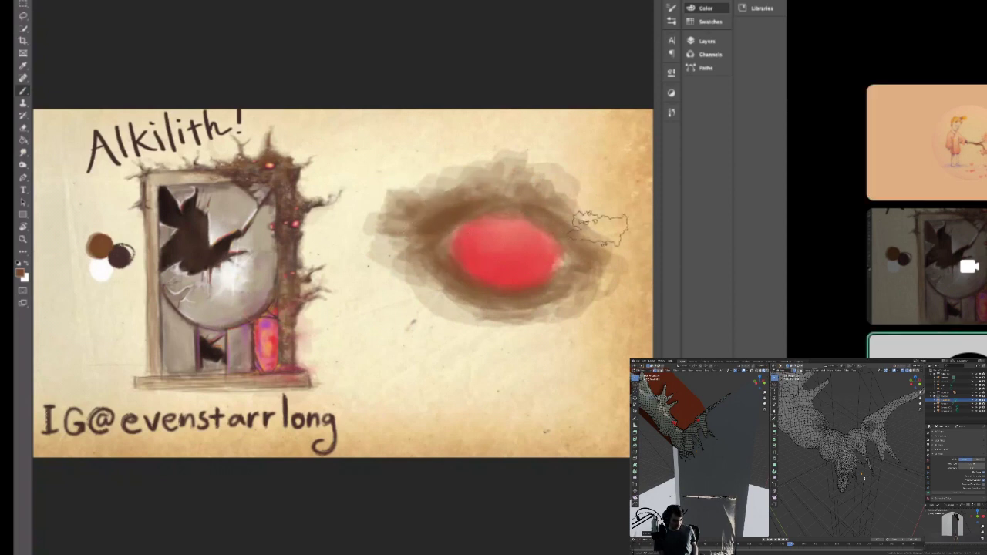
mouse_move(555, 262)
mouse_down()
mouse_move(513, 287)
mouse_move(540, 278)
mouse_up()
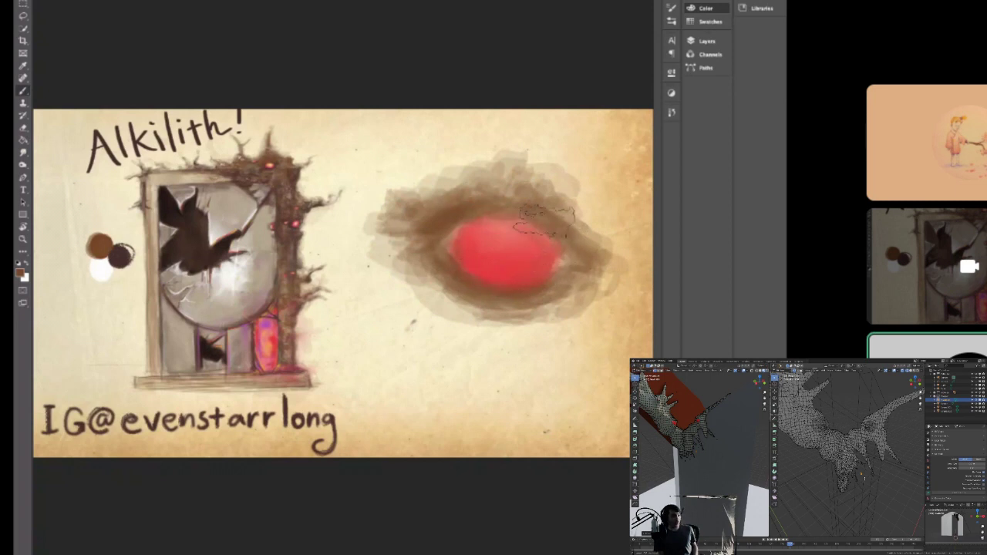
click(23, 157)
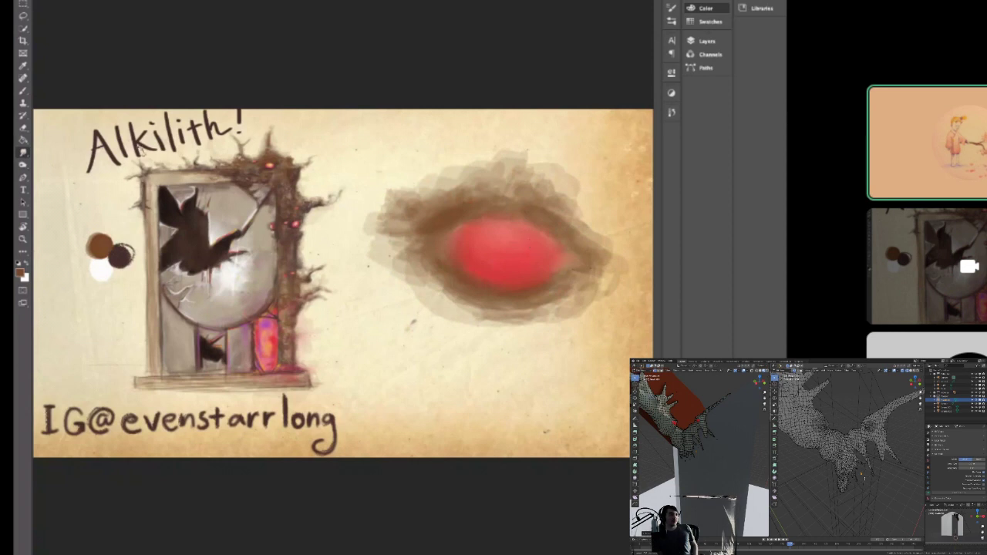
- Sample the dark brown swatch and sketch a small light-direction arrow above the eye, pointing down toward it
key(i)
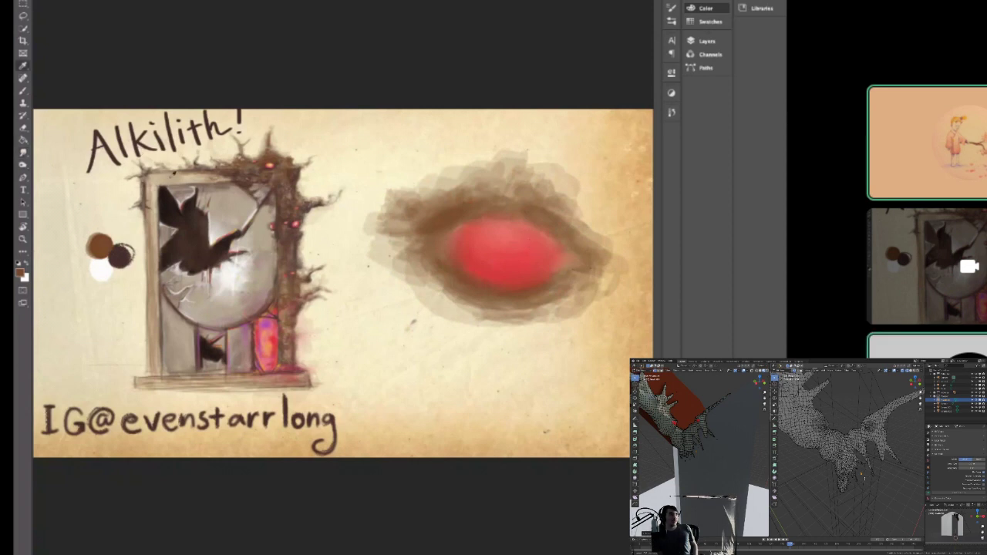
click(121, 255)
key(b)
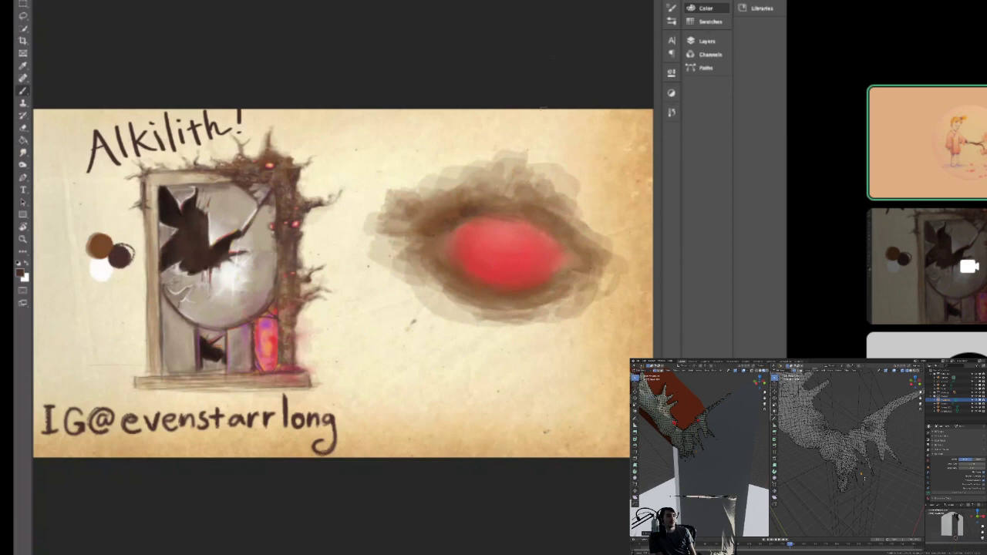
mouse_move(558, 124)
mouse_down()
mouse_move(560, 94)
mouse_move(561, 116)
mouse_move(545, 118)
mouse_move(538, 151)
mouse_up()
drag(537, 162, 582, 151)
drag(559, 115, 545, 157)
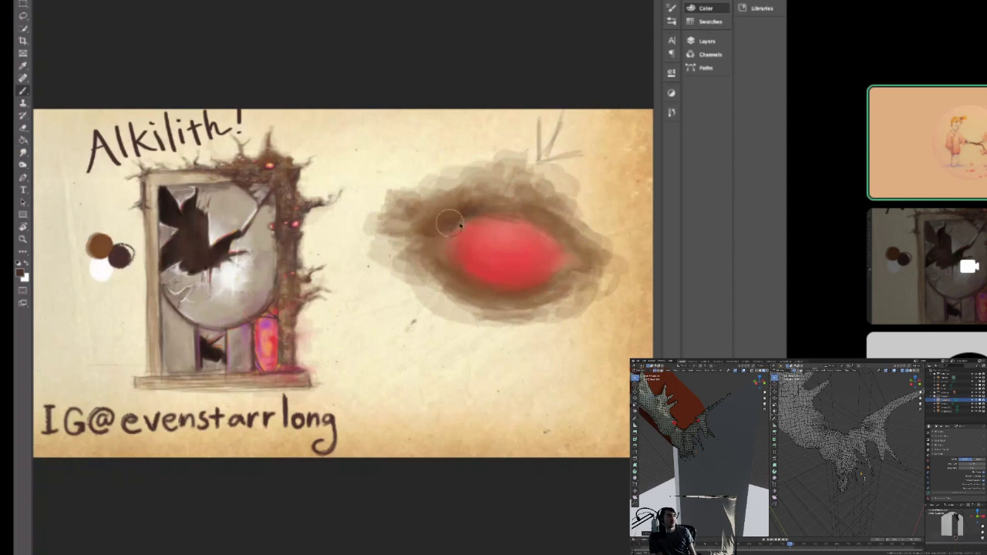
- Shade the upper and lower eyelids with dark brown strokes, extend the shadow beneath the eye, and smudge the shading
drag(499, 207, 549, 225)
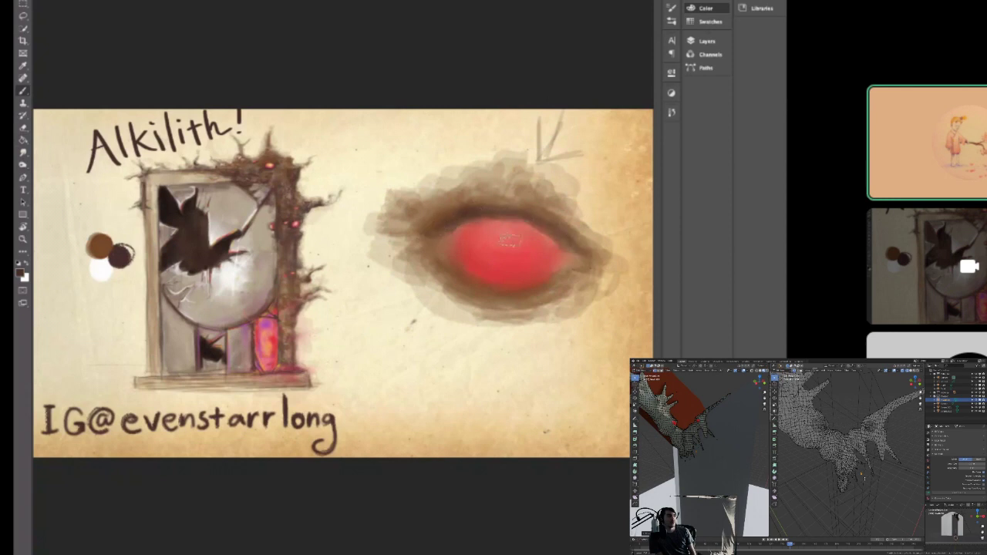
drag(443, 297, 502, 310)
drag(440, 301, 521, 310)
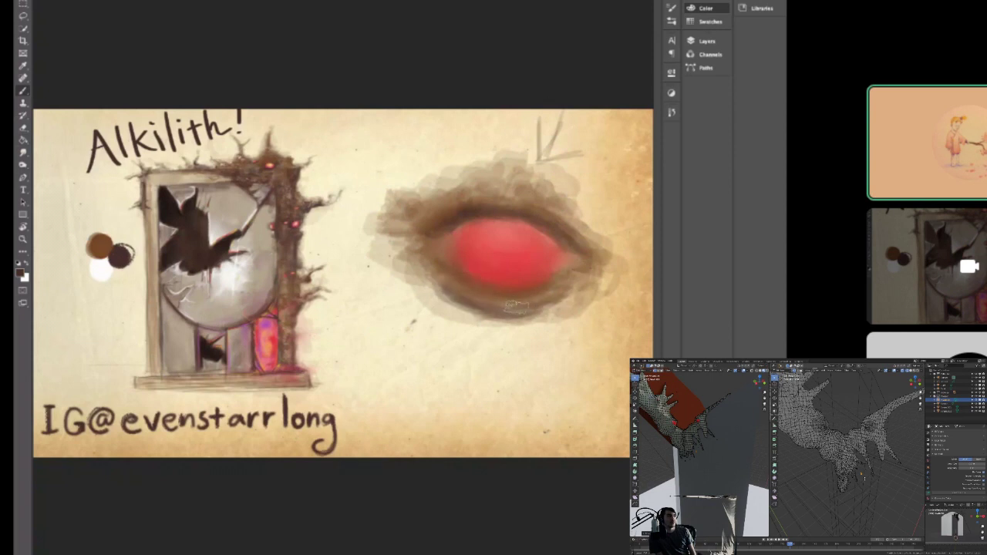
mouse_move(477, 308)
mouse_down()
mouse_move(532, 314)
mouse_move(582, 297)
mouse_move(593, 312)
mouse_move(463, 330)
mouse_up()
mouse_move(424, 289)
mouse_down()
mouse_move(463, 323)
mouse_move(515, 318)
mouse_up()
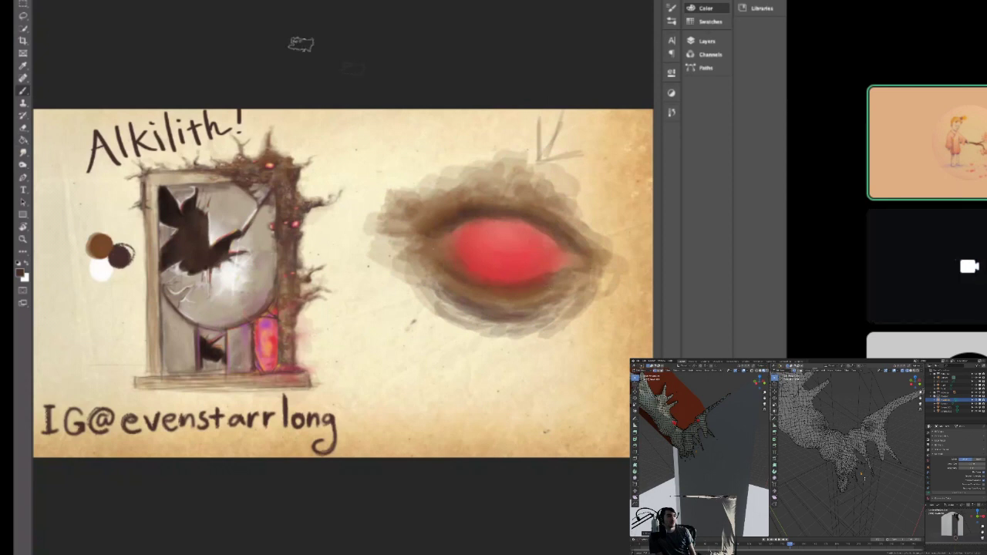
click(23, 152)
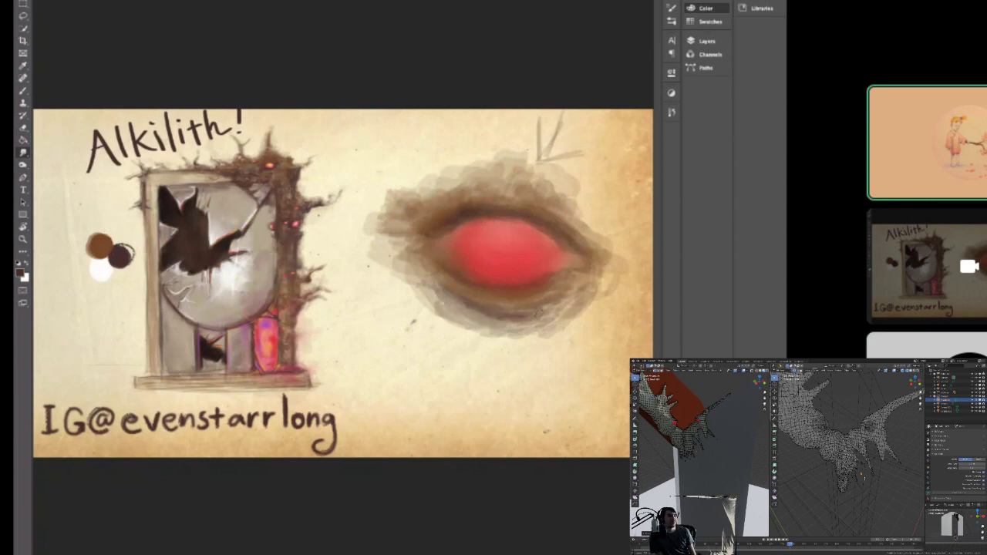
- Add warm brown texture strokes to the eyelids around the red eye using the brown swatch
key(i)
click(91, 246)
key(b)
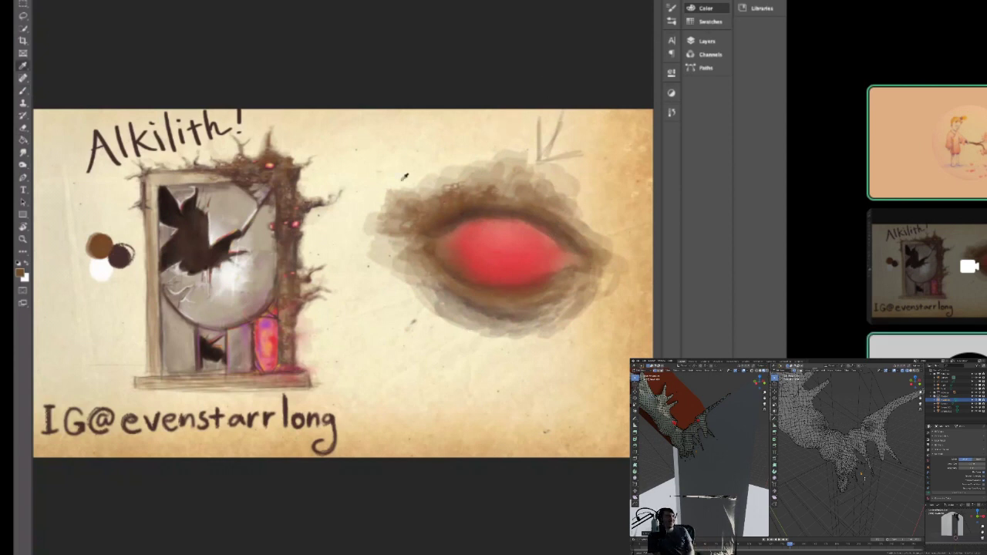
- Paint purple accents in both corners of the red eye, using the purple sampled from the pod beside the window
alt+click(282, 327)
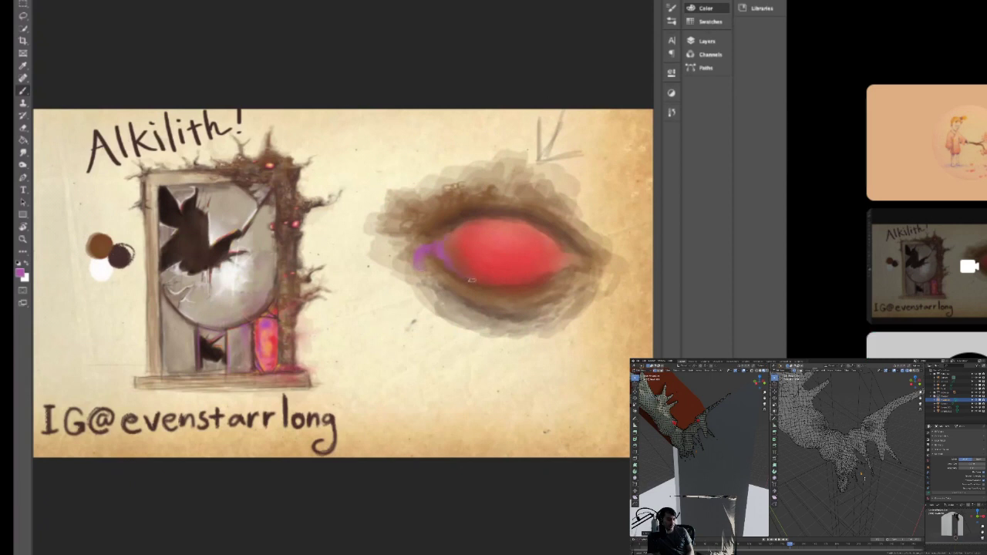
drag(417, 266, 411, 270)
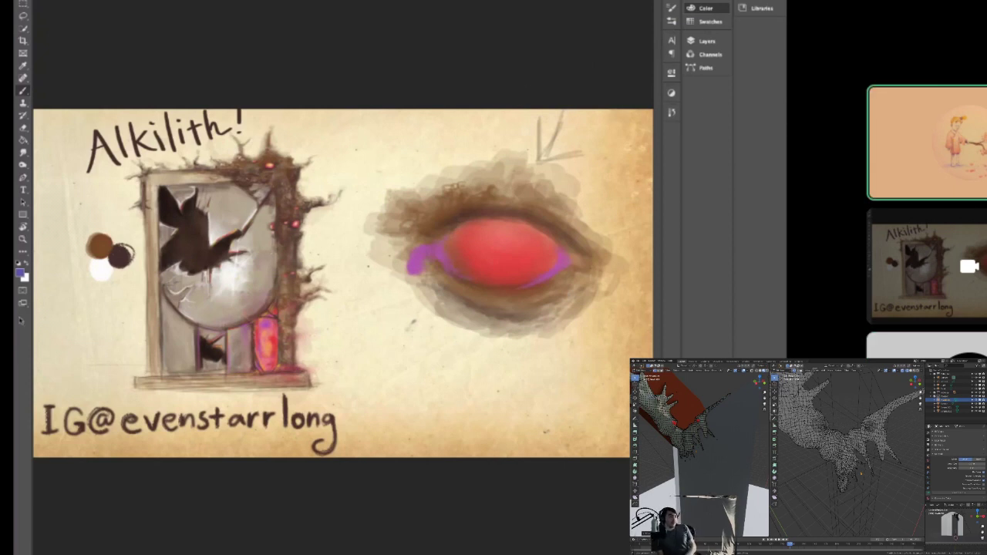
- Deepen the purple at the eye's inner corner and along the lower rim, and shade the edges of the red eyeball with sampled purple
alt+click(416, 259)
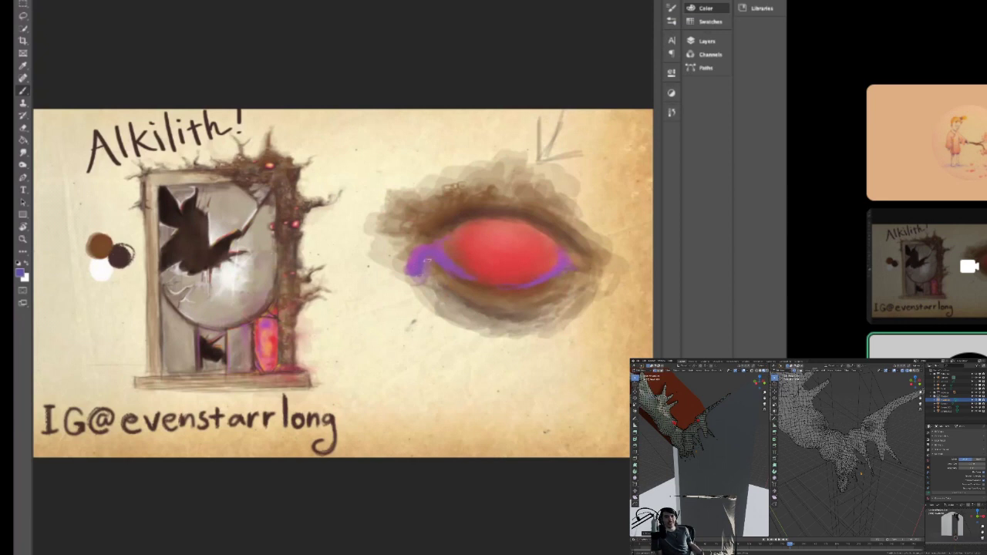
mouse_move(428, 255)
mouse_down()
mouse_move(413, 274)
mouse_move(421, 262)
mouse_up()
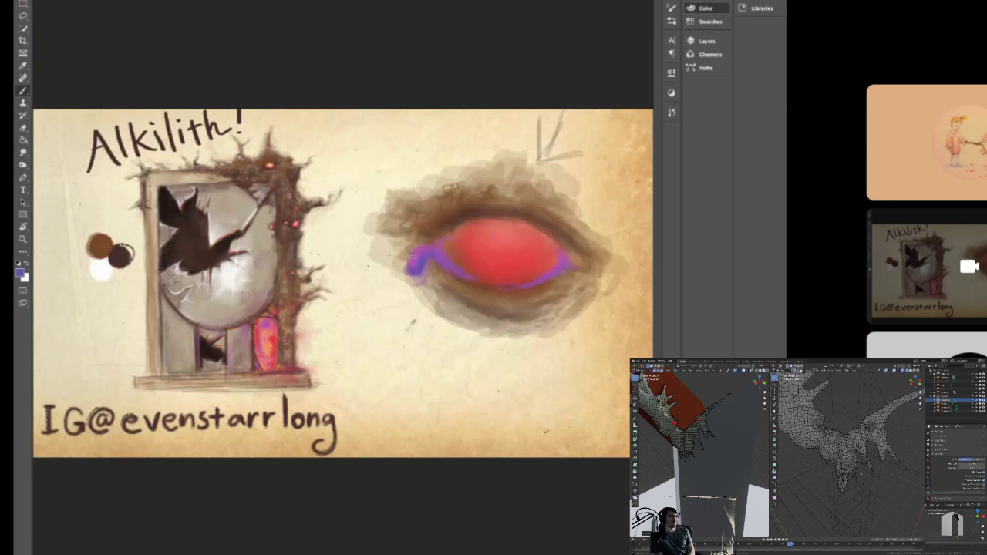
mouse_move(519, 266)
mouse_down()
mouse_move(555, 256)
mouse_move(540, 285)
mouse_move(562, 284)
mouse_up()
key(ctrl+z)
alt+click(541, 271)
alt+click(421, 262)
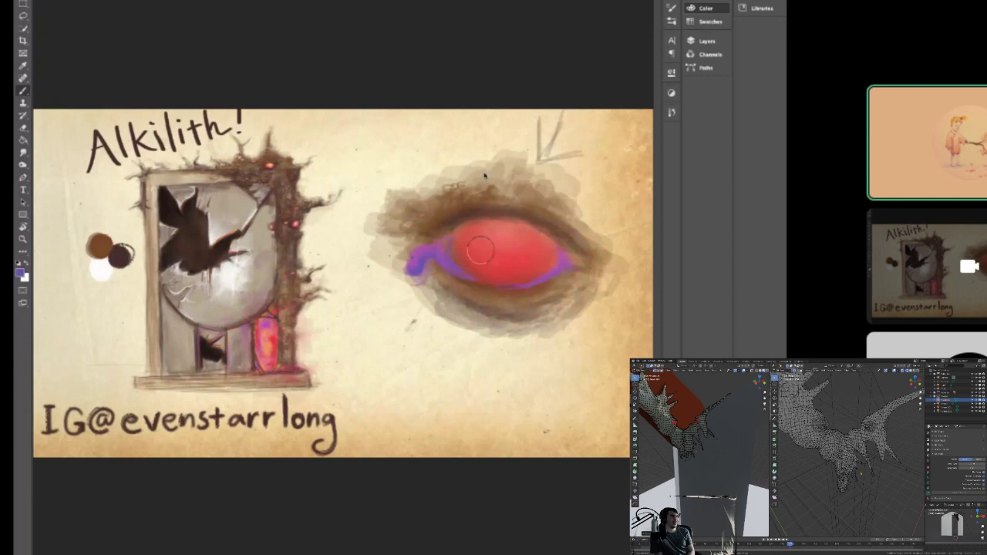
drag(453, 260, 475, 268)
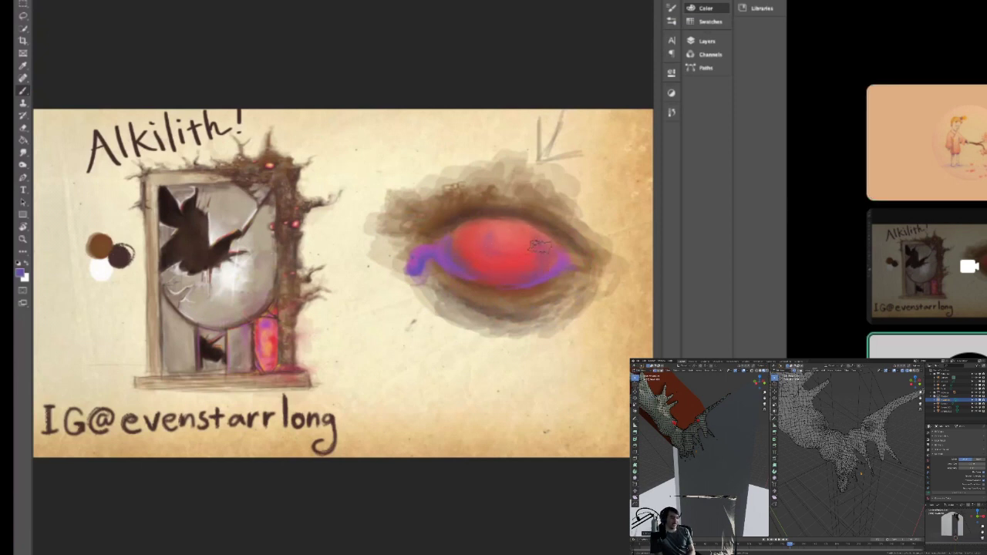
- Sample orange from the pod beside the window, paint a round orange iris in the red eyeball, and soften its edge with Smudge
alt+click(259, 355)
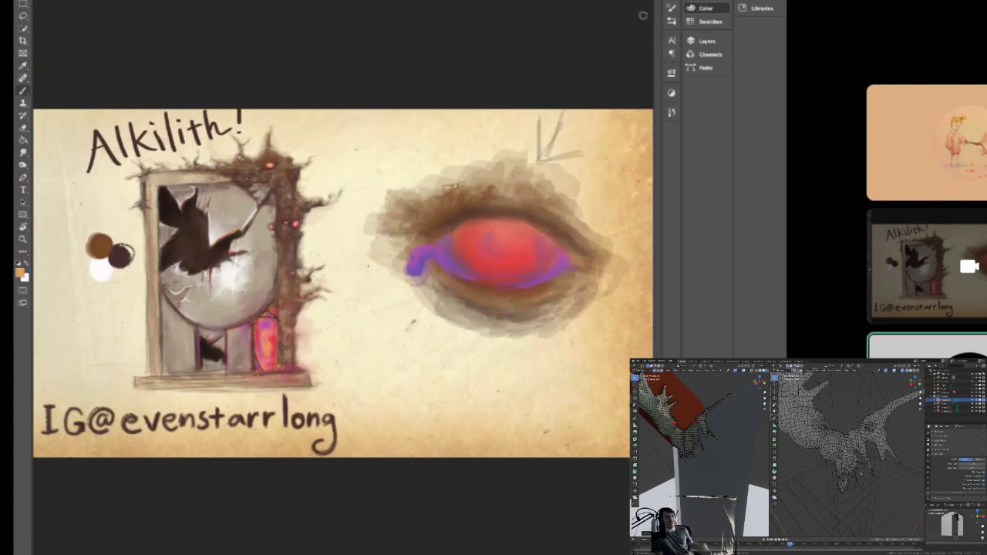
mouse_move(484, 253)
mouse_down()
mouse_move(488, 236)
mouse_move(515, 256)
mouse_move(509, 241)
mouse_move(521, 240)
mouse_move(502, 250)
mouse_move(494, 245)
mouse_move(506, 233)
mouse_move(486, 230)
mouse_move(502, 236)
mouse_move(515, 225)
mouse_move(522, 245)
mouse_move(489, 242)
mouse_move(499, 227)
mouse_move(526, 239)
mouse_move(483, 238)
mouse_move(489, 227)
mouse_move(492, 248)
mouse_move(486, 230)
mouse_move(515, 252)
mouse_move(487, 246)
mouse_move(520, 242)
mouse_move(487, 245)
mouse_move(508, 249)
mouse_move(505, 229)
mouse_move(505, 249)
mouse_move(486, 246)
mouse_move(509, 235)
mouse_up()
mouse_move(553, 262)
mouse_down()
mouse_move(532, 224)
mouse_move(498, 245)
mouse_move(513, 247)
mouse_move(507, 241)
mouse_move(506, 253)
mouse_move(485, 238)
mouse_move(394, 261)
mouse_move(465, 219)
mouse_up()
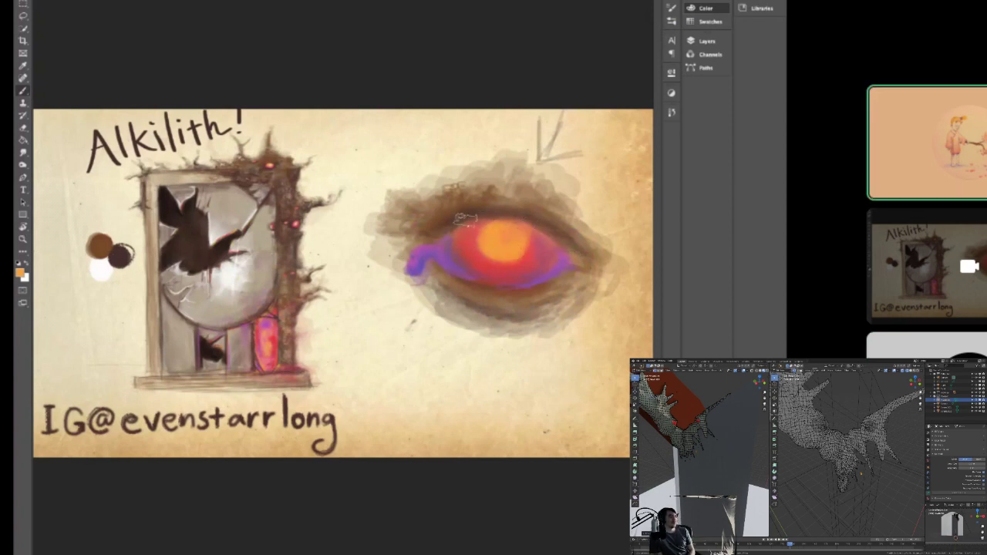
click(22, 152)
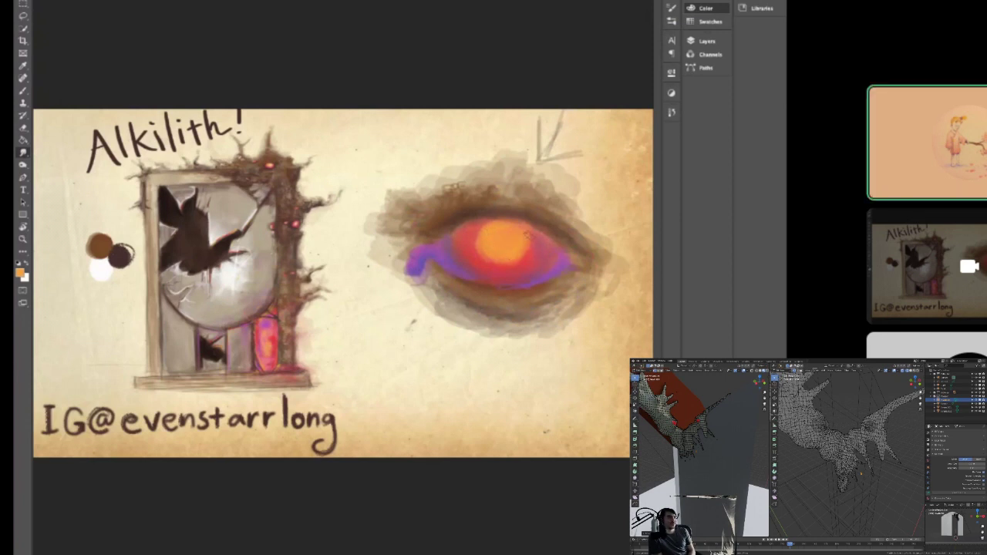
- Pick a dark maroon, paint a vertical slit pupil and thin rim lines in the orange iris, and smudge them
key(i)
drag(607, 71, 650, 33)
key(b)
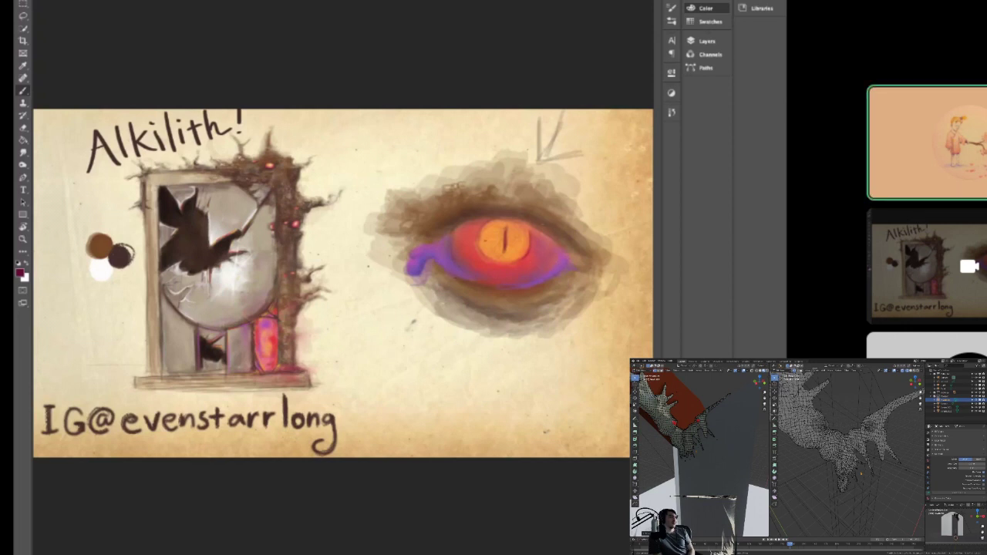
click(22, 153)
drag(498, 242, 499, 245)
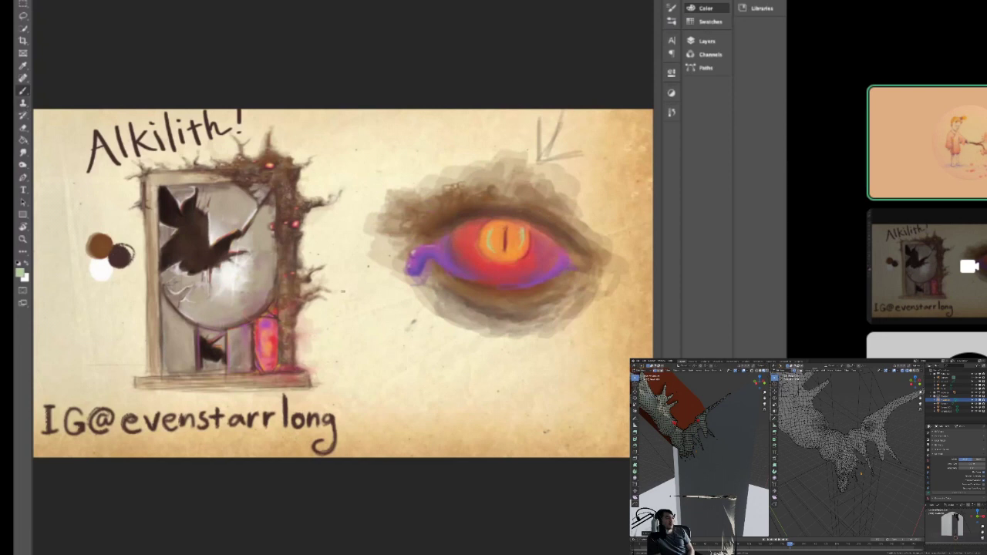
- Smudge the pale green iris highlights, undo the last smudge stroke, and repaint pale green reflections on both sides of the pupil
click(23, 153)
drag(504, 233, 497, 246)
key(ctrl+z)
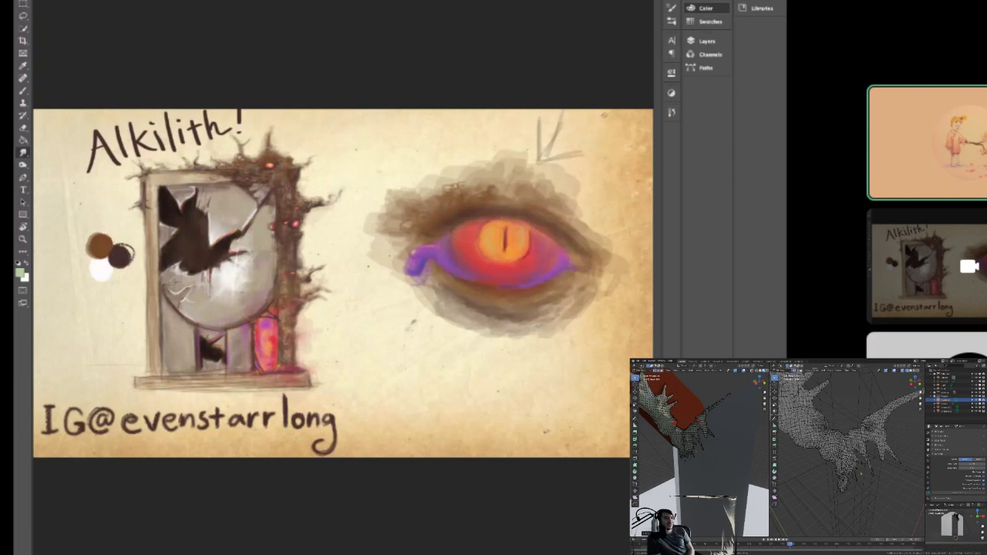
key(b)
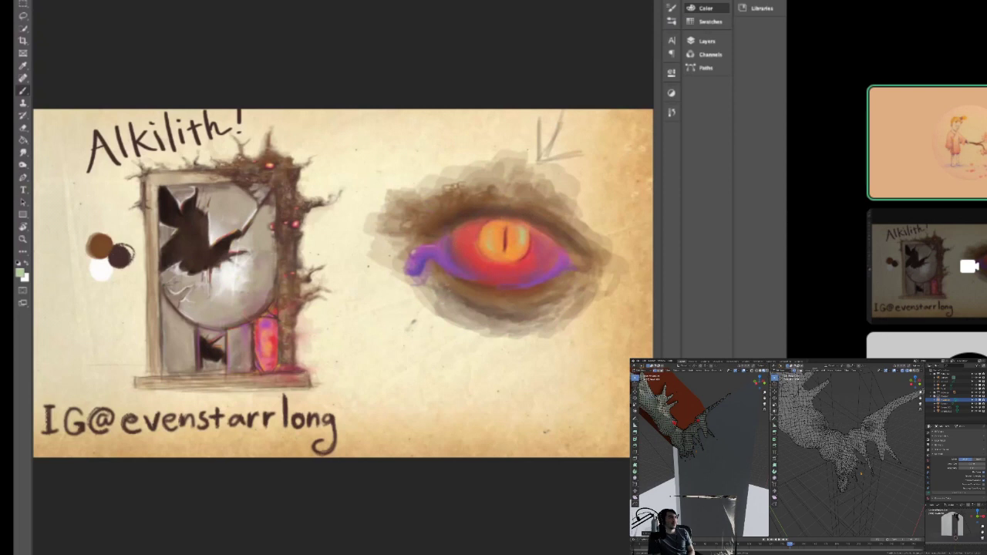
- Blend the pale green reflections into the orange iris with Smudge
key(z)
click(472, 271)
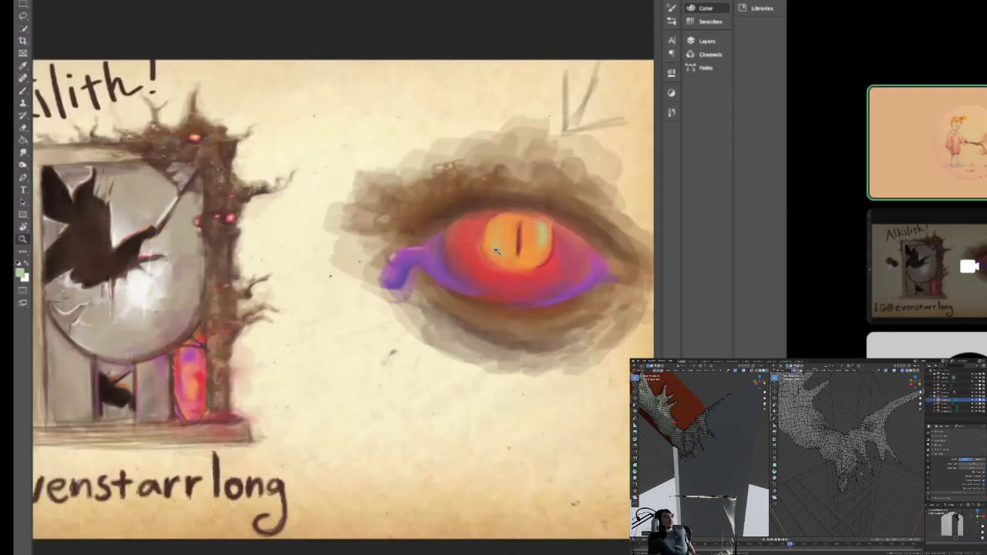
scroll(496, 251, up, 5)
scroll(496, 251, down, 3)
scroll(555, 260, up, 3)
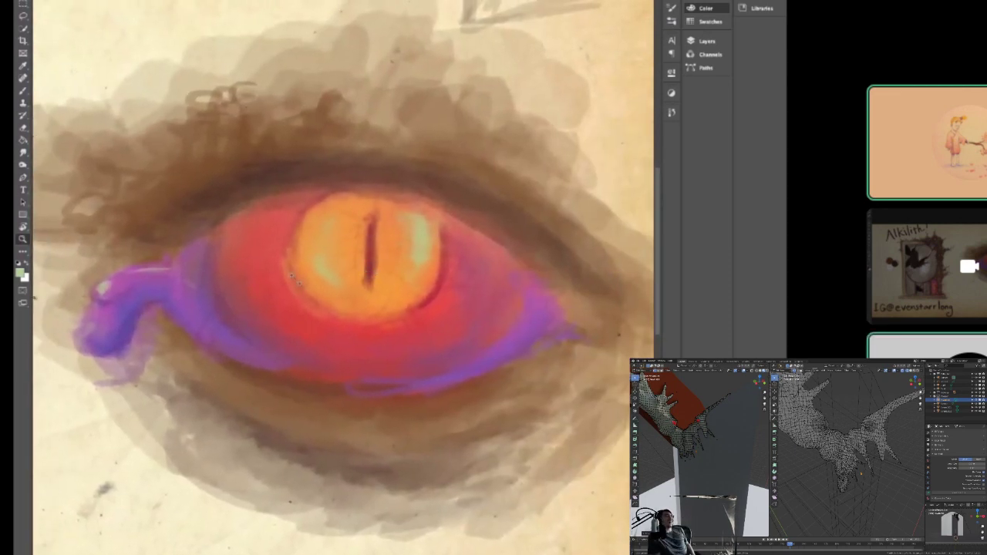
key(r)
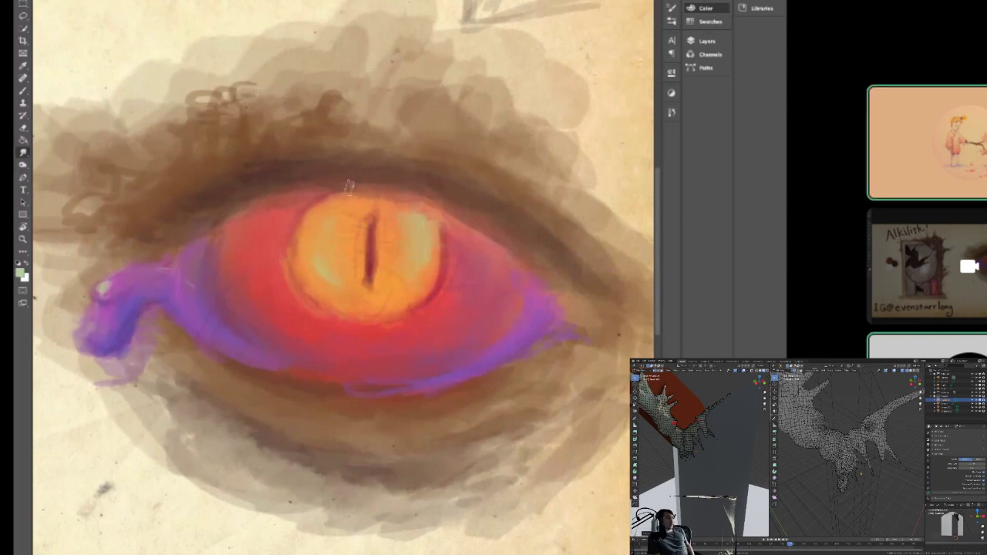
- Sample the dark brown above the eye and add rough texture strokes along the upper eyelid, starting from the inner corner
key(i)
click(273, 176)
key(b)
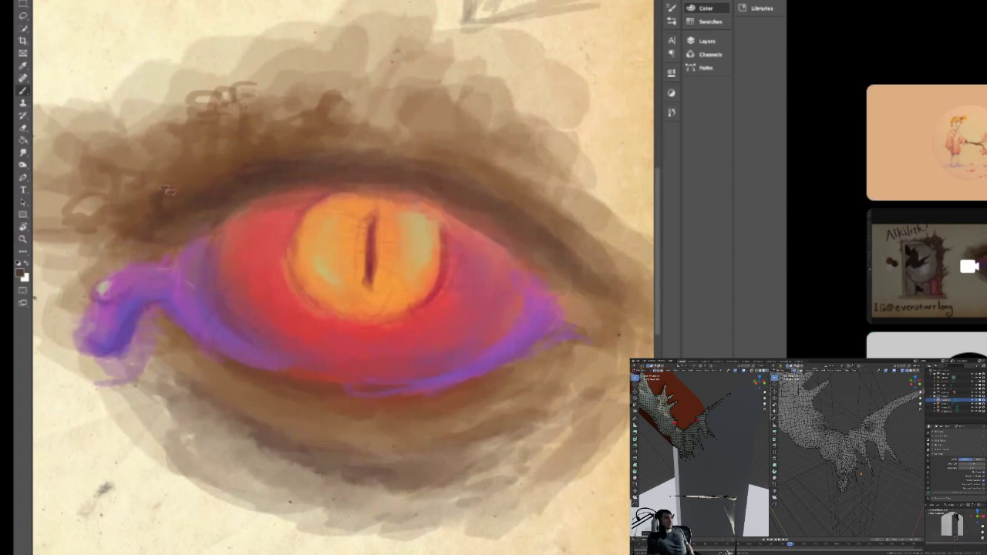
mouse_move(154, 189)
mouse_down()
mouse_move(168, 185)
mouse_move(176, 199)
mouse_move(150, 211)
mouse_up()
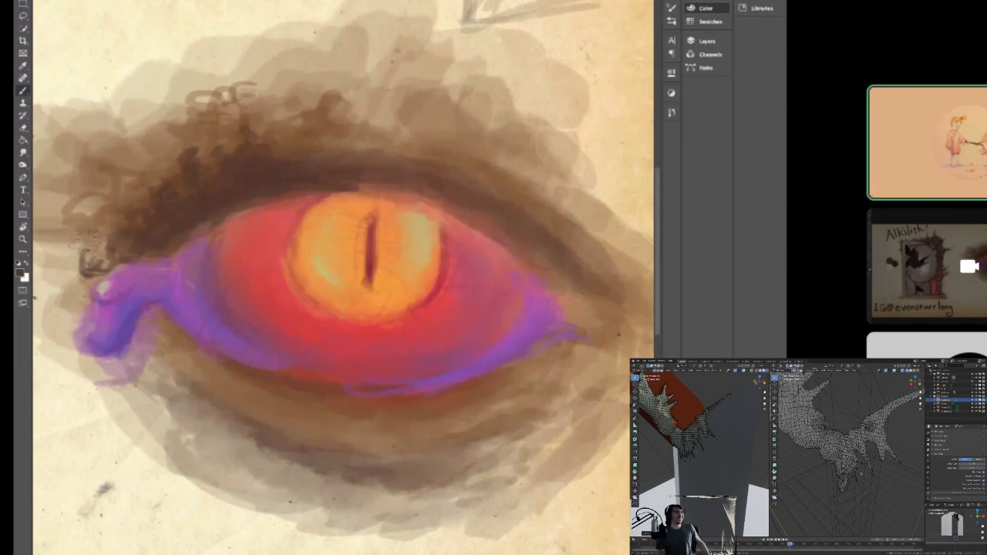
mouse_move(91, 256)
mouse_down()
mouse_move(71, 266)
mouse_move(96, 254)
mouse_move(116, 262)
mouse_up()
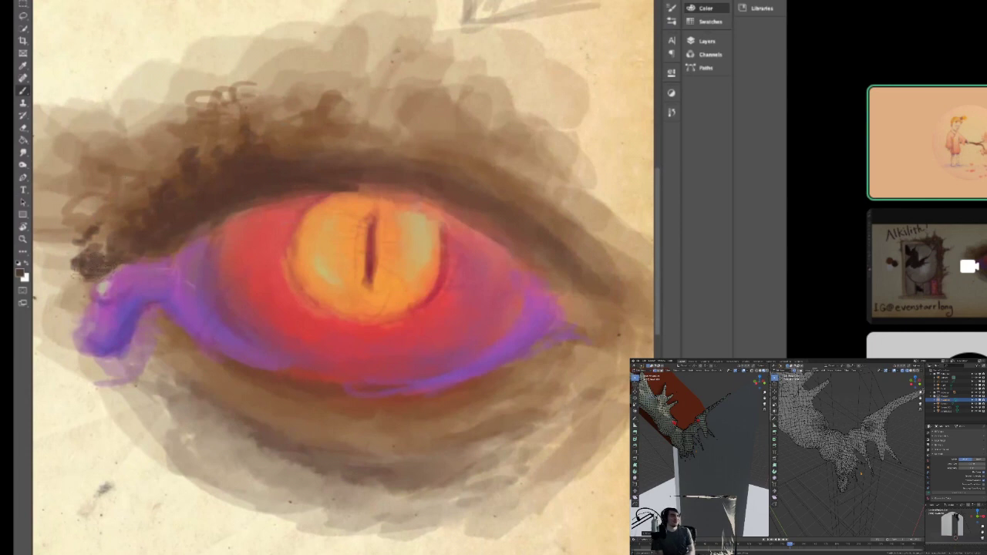
drag(481, 164, 480, 191)
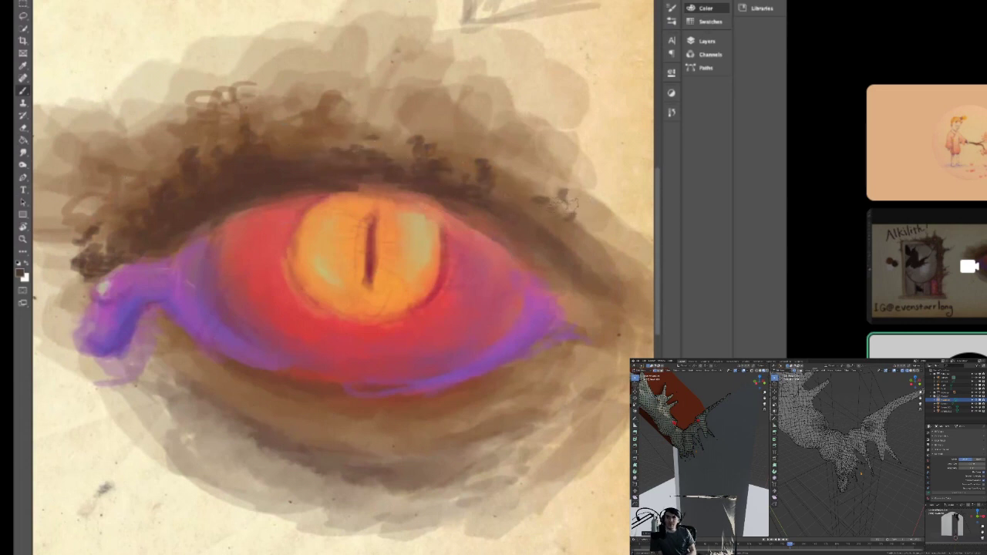
- Add dark brown texture at the outer end of the upper eyelid and draw fine dark veins over the eyeball and lower rim
mouse_move(580, 268)
mouse_down()
mouse_move(549, 266)
mouse_move(585, 306)
mouse_move(603, 302)
mouse_move(571, 291)
mouse_move(610, 290)
mouse_move(588, 264)
mouse_move(596, 276)
mouse_move(599, 254)
mouse_move(590, 277)
mouse_move(585, 259)
mouse_move(569, 276)
mouse_move(545, 249)
mouse_move(470, 210)
mouse_move(532, 246)
mouse_move(535, 239)
mouse_move(422, 189)
mouse_move(483, 209)
mouse_move(472, 235)
mouse_move(489, 271)
mouse_move(451, 272)
mouse_move(479, 265)
mouse_up()
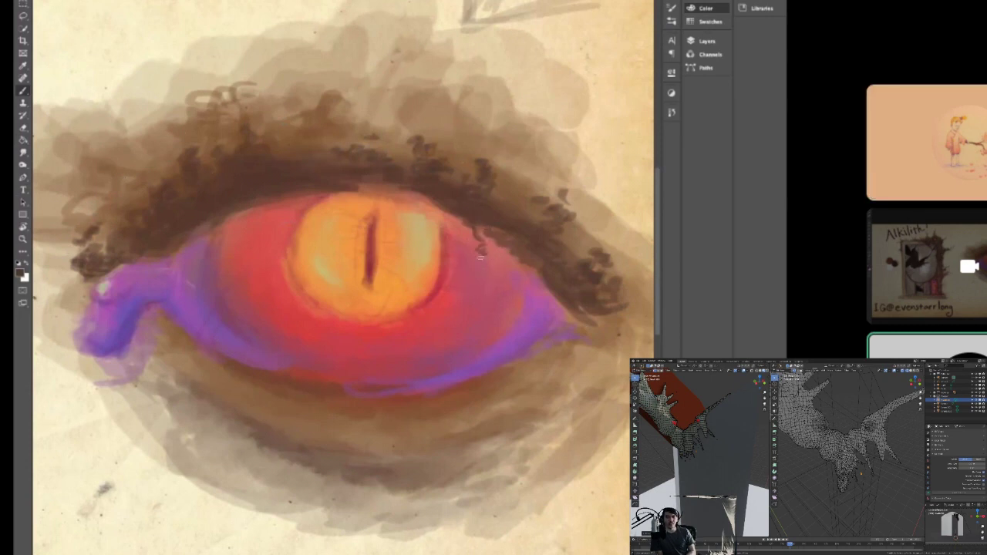
mouse_move(492, 262)
mouse_down()
mouse_move(487, 236)
mouse_move(493, 267)
mouse_up()
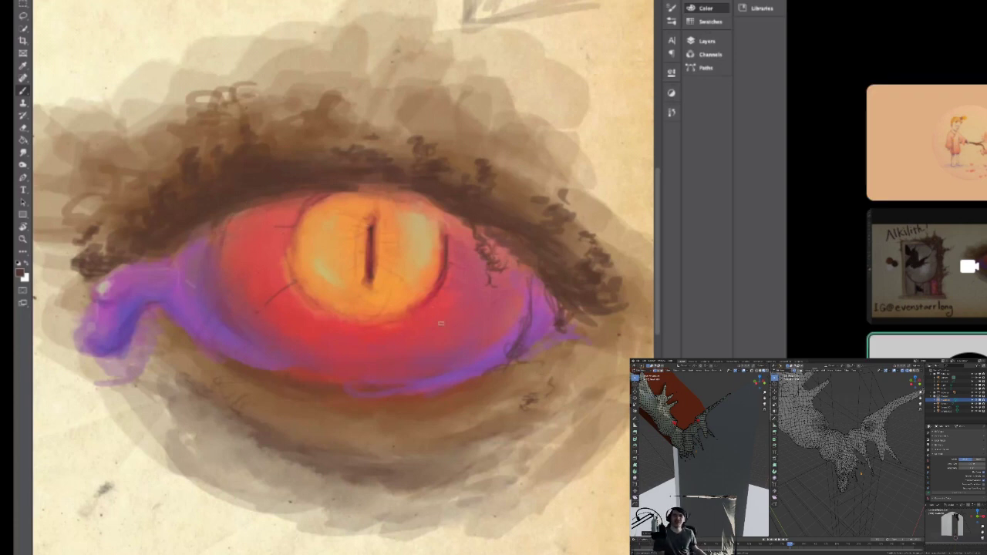
drag(370, 215, 347, 293)
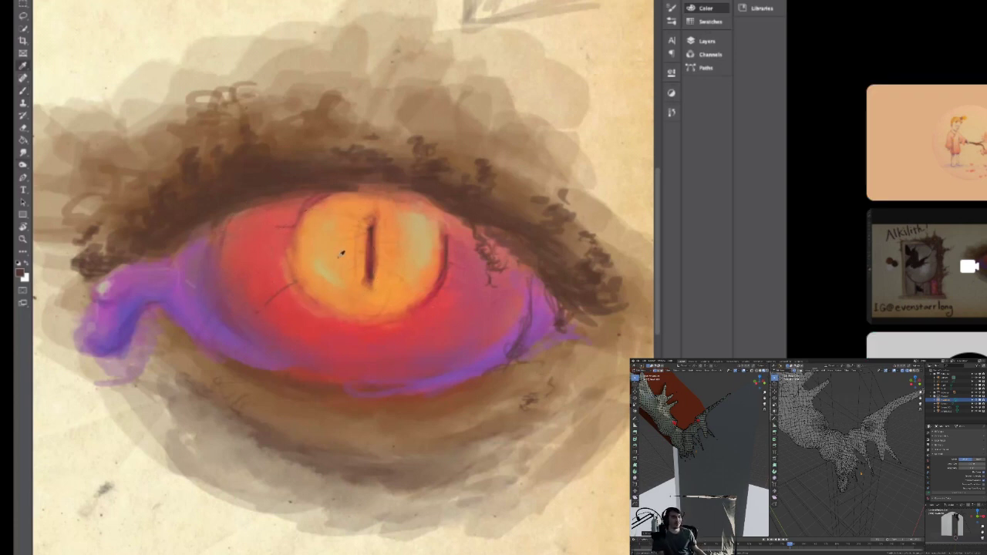
- Sample orange from the eye and add small highlight flecks to the upper eyelid and the inner part of the lower eyelid
alt+click(251, 271)
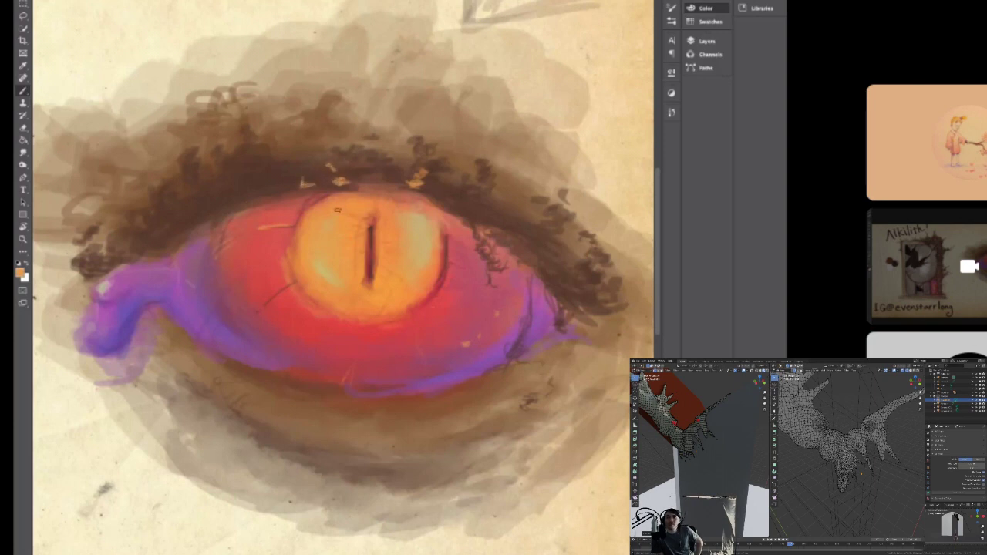
mouse_move(344, 193)
mouse_down()
mouse_move(303, 170)
mouse_move(300, 183)
mouse_move(295, 171)
mouse_move(317, 179)
mouse_move(326, 169)
mouse_move(283, 148)
mouse_move(262, 165)
mouse_up()
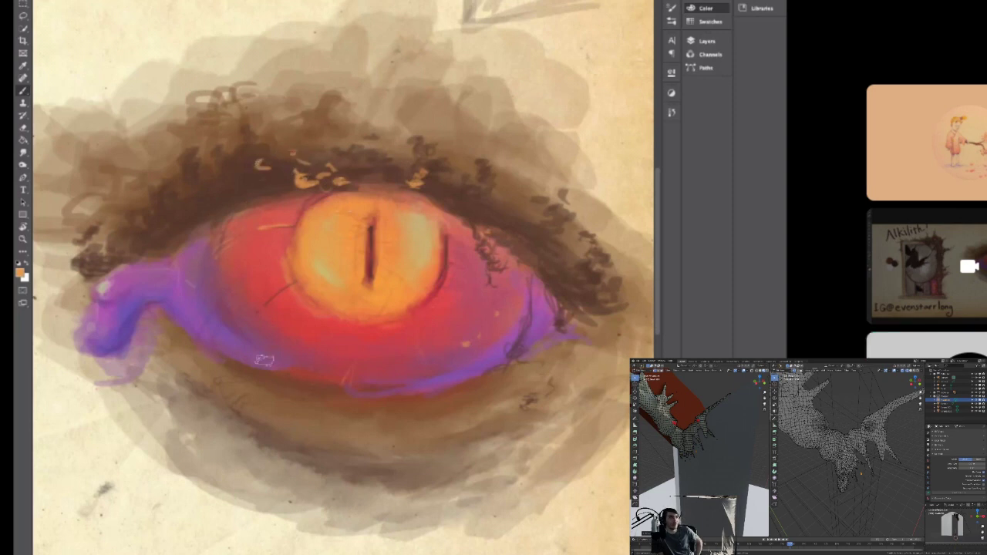
mouse_move(327, 398)
mouse_down()
mouse_move(295, 400)
mouse_move(303, 418)
mouse_move(252, 374)
mouse_move(242, 385)
mouse_move(198, 356)
mouse_up()
- Paint orange highlight strokes along the eyeball's purple rims, in the inner corner, and on the outer part of the lower eyelid
mouse_move(94, 285)
mouse_down()
mouse_move(167, 271)
mouse_move(141, 266)
mouse_move(213, 263)
mouse_move(202, 242)
mouse_move(198, 274)
mouse_move(207, 238)
mouse_move(199, 295)
mouse_up()
drag(198, 255, 211, 319)
mouse_move(378, 390)
mouse_down()
mouse_move(443, 379)
mouse_move(513, 345)
mouse_move(389, 389)
mouse_move(446, 378)
mouse_up()
mouse_move(493, 356)
mouse_down()
mouse_move(521, 333)
mouse_move(512, 330)
mouse_move(517, 317)
mouse_move(513, 325)
mouse_up()
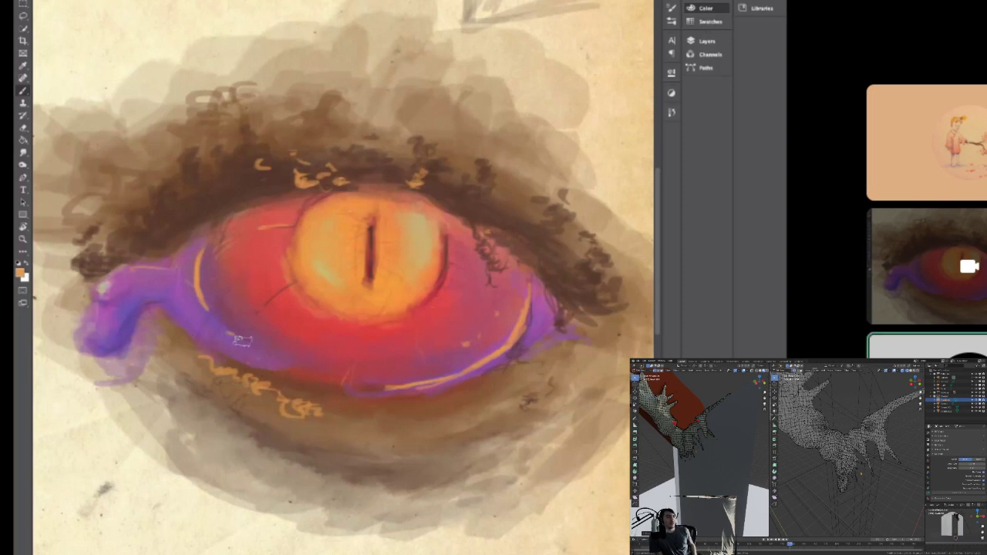
drag(226, 328, 245, 340)
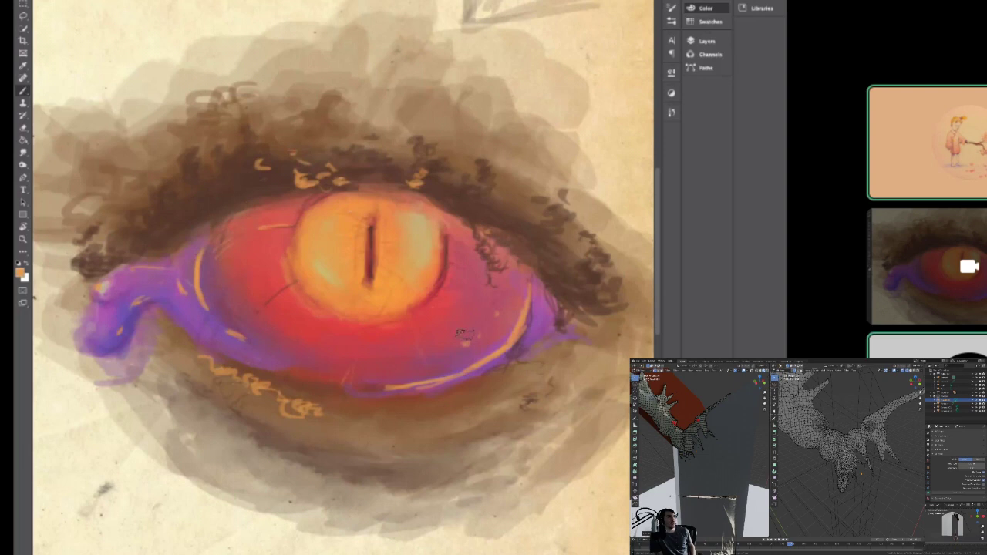
mouse_move(448, 416)
mouse_down()
mouse_move(474, 397)
mouse_move(402, 418)
mouse_move(512, 385)
mouse_up()
- Sample the pale highlight in the iris and brighten the cream reflections on both sides of the pupil, enlarging the outer one
key(i)
click(420, 230)
key(b)
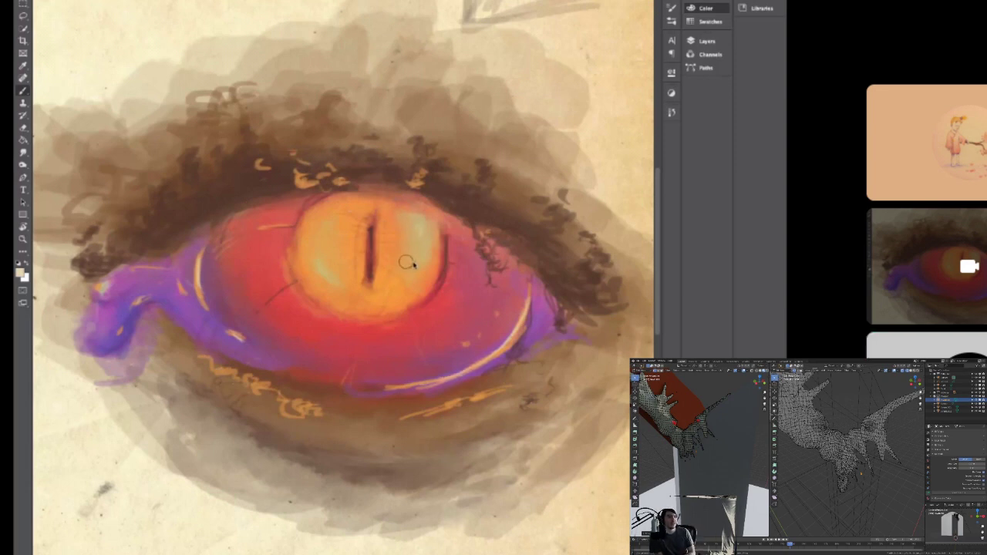
drag(421, 226, 418, 250)
drag(320, 270, 328, 280)
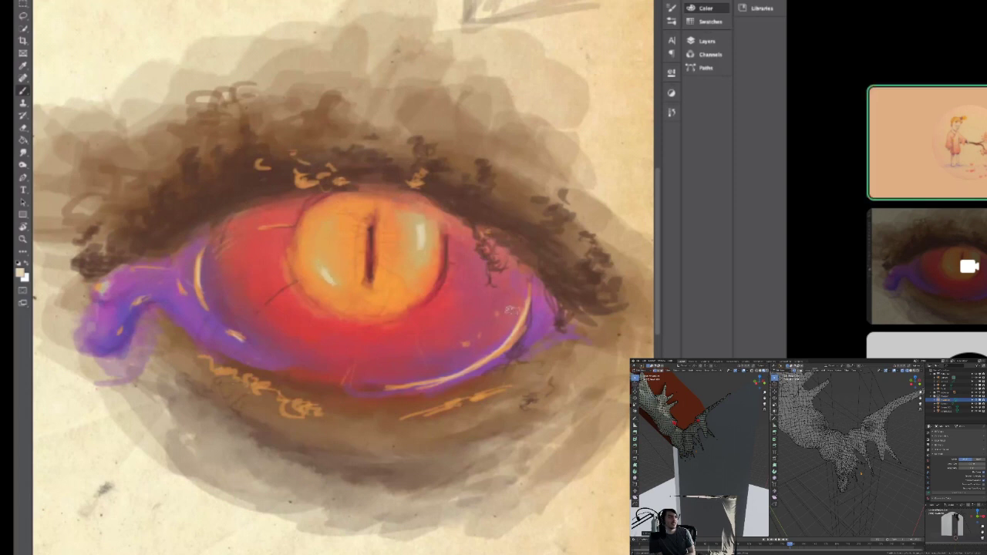
drag(412, 239, 428, 234)
mouse_move(427, 239)
mouse_down()
mouse_move(448, 247)
mouse_move(433, 268)
mouse_move(432, 225)
mouse_up()
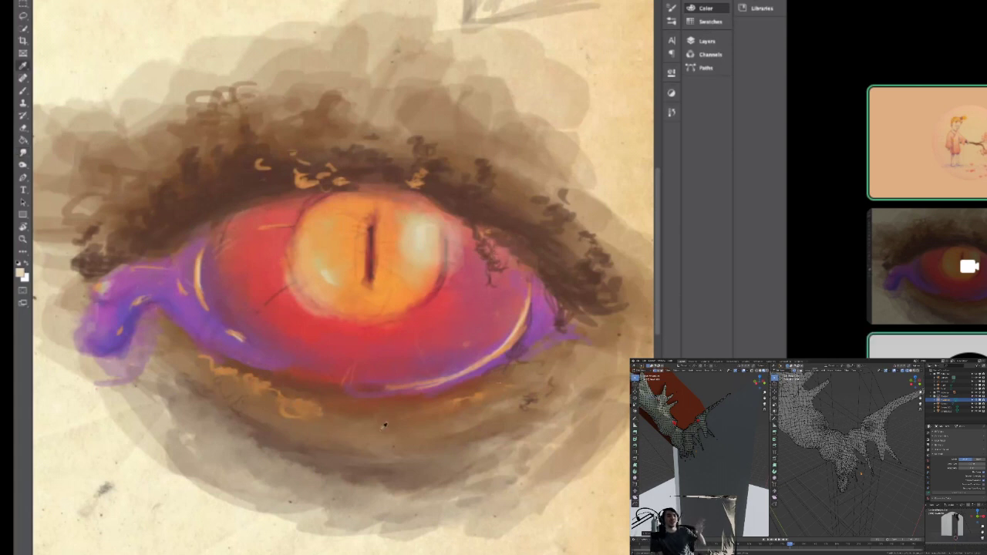
- Choose a rust-orange colour and brush it along the lower eyelid out to the eye's outer corner
alt+click(516, 185)
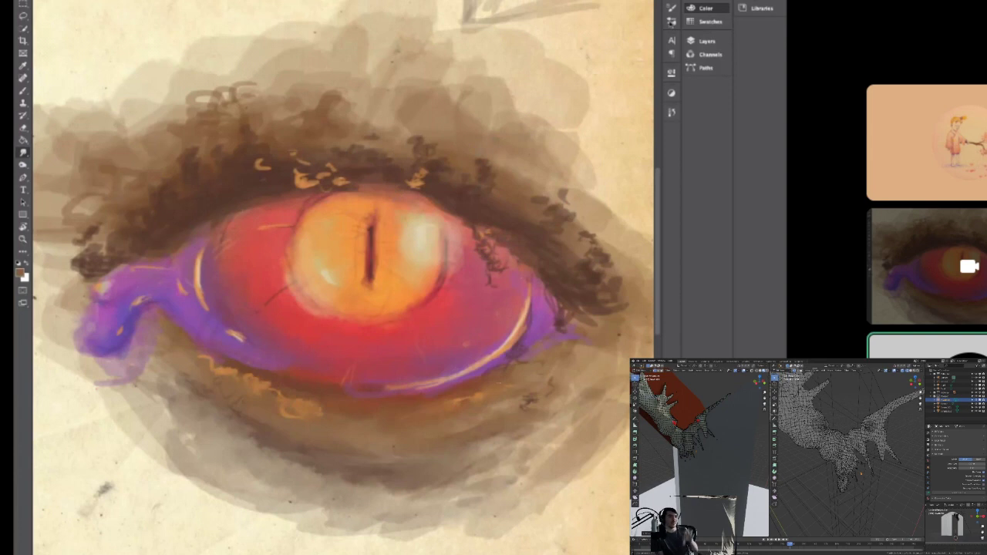
alt+click(386, 425)
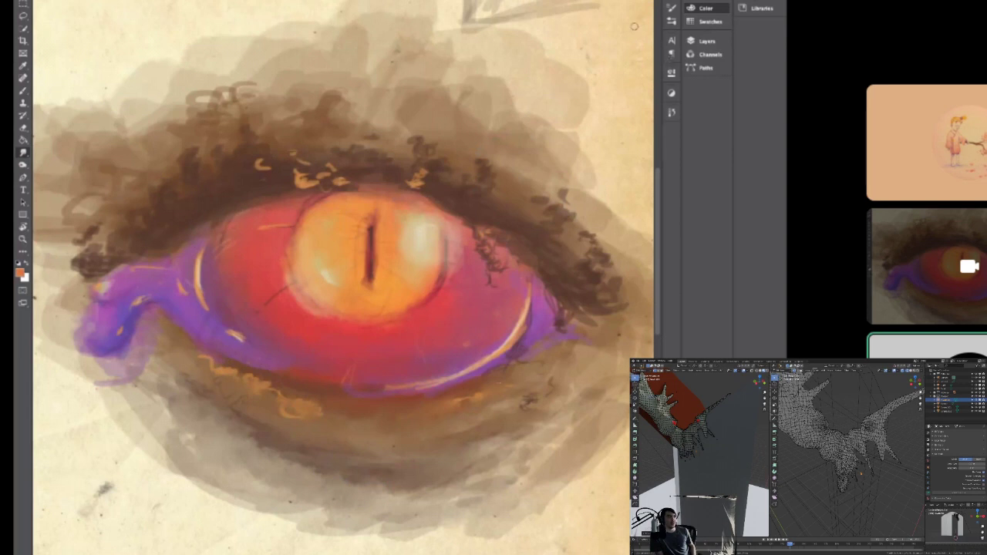
key(b)
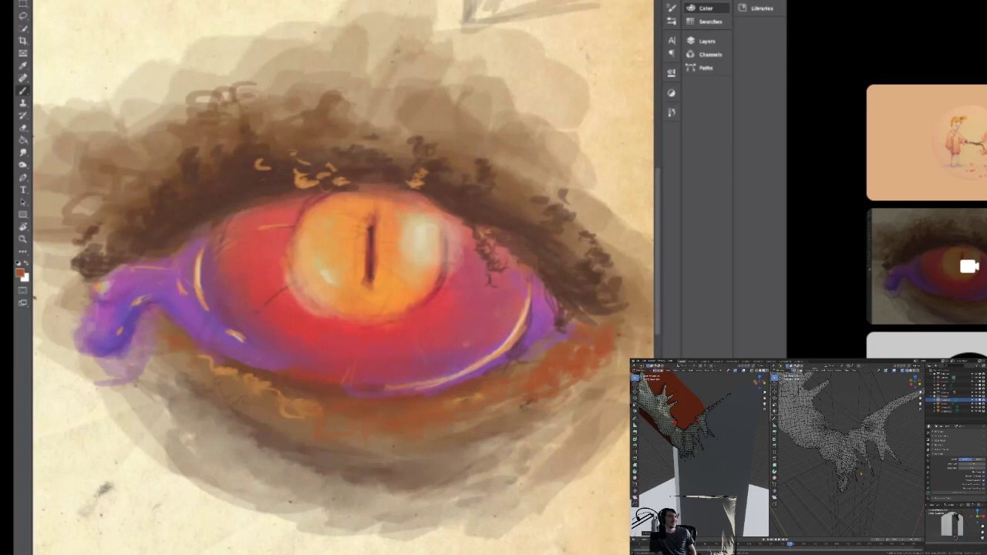
- Cover the upper eyelid with rust-orange texture strokes, from the inner corner over the brow to the outer corner
drag(395, 116, 372, 114)
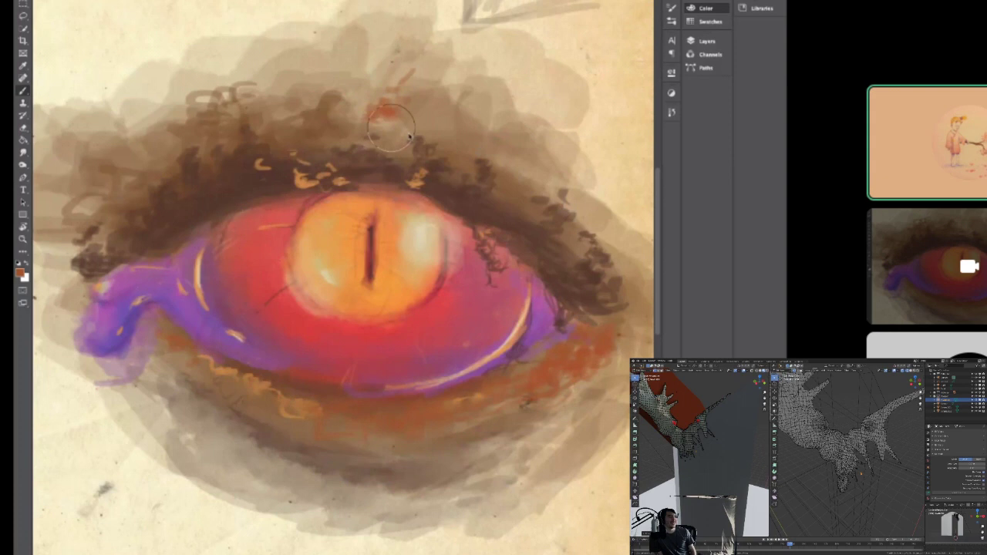
mouse_move(416, 112)
mouse_down()
mouse_move(451, 126)
mouse_move(424, 106)
mouse_move(435, 119)
mouse_move(354, 104)
mouse_move(363, 120)
mouse_move(312, 114)
mouse_move(316, 104)
mouse_move(307, 117)
mouse_move(262, 107)
mouse_up()
mouse_move(328, 70)
mouse_down()
mouse_move(316, 74)
mouse_move(340, 58)
mouse_move(362, 73)
mouse_move(351, 50)
mouse_move(278, 81)
mouse_move(262, 123)
mouse_move(171, 165)
mouse_move(331, 124)
mouse_move(195, 162)
mouse_move(128, 212)
mouse_move(96, 262)
mouse_up()
mouse_move(488, 174)
mouse_down()
mouse_move(560, 194)
mouse_move(522, 179)
mouse_move(502, 149)
mouse_move(498, 160)
mouse_move(456, 139)
mouse_move(391, 144)
mouse_move(555, 157)
mouse_move(525, 179)
mouse_move(532, 206)
mouse_move(565, 200)
mouse_move(575, 212)
mouse_move(566, 234)
mouse_move(445, 296)
mouse_up()
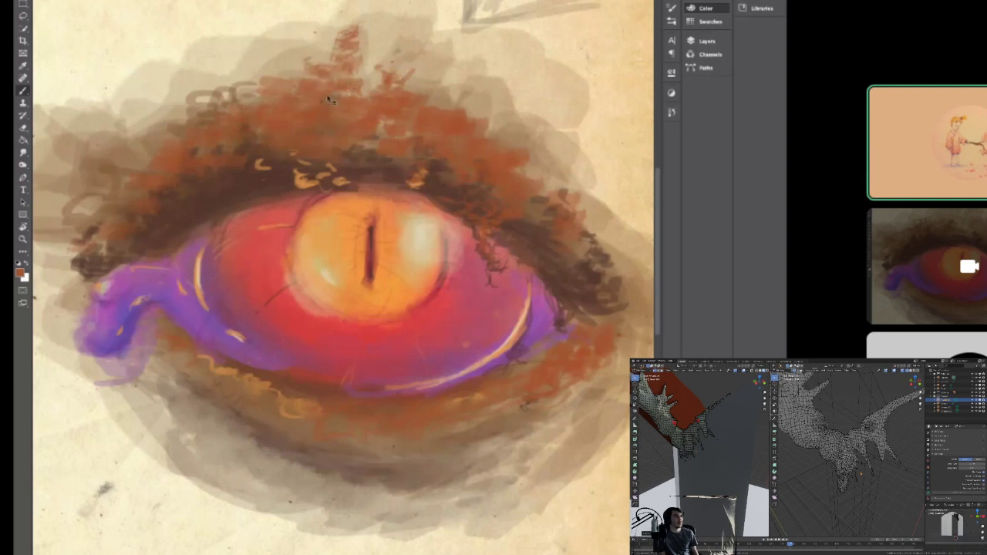
- Clear the stray lasso selection and extend the rust-orange texture strokes below the eye's inner corner and around the lower eyelid
key(l)
mouse_move(313, 96)
mouse_down()
mouse_move(270, 73)
mouse_move(293, 57)
mouse_move(343, 55)
mouse_move(317, 99)
mouse_move(246, 131)
mouse_move(154, 208)
mouse_move(177, 216)
mouse_move(193, 358)
mouse_move(178, 347)
mouse_move(231, 381)
mouse_move(262, 385)
mouse_move(231, 382)
mouse_move(285, 412)
mouse_move(417, 424)
mouse_move(575, 350)
mouse_move(431, 444)
mouse_move(358, 447)
mouse_move(84, 423)
mouse_move(139, 445)
mouse_move(116, 449)
mouse_move(108, 423)
mouse_move(220, 494)
mouse_move(192, 482)
mouse_move(204, 474)
mouse_move(136, 449)
mouse_move(255, 520)
mouse_move(228, 509)
mouse_move(115, 376)
mouse_move(92, 372)
mouse_move(116, 363)
mouse_move(80, 357)
mouse_move(88, 349)
mouse_move(78, 354)
mouse_up()
key(ctrl+d)
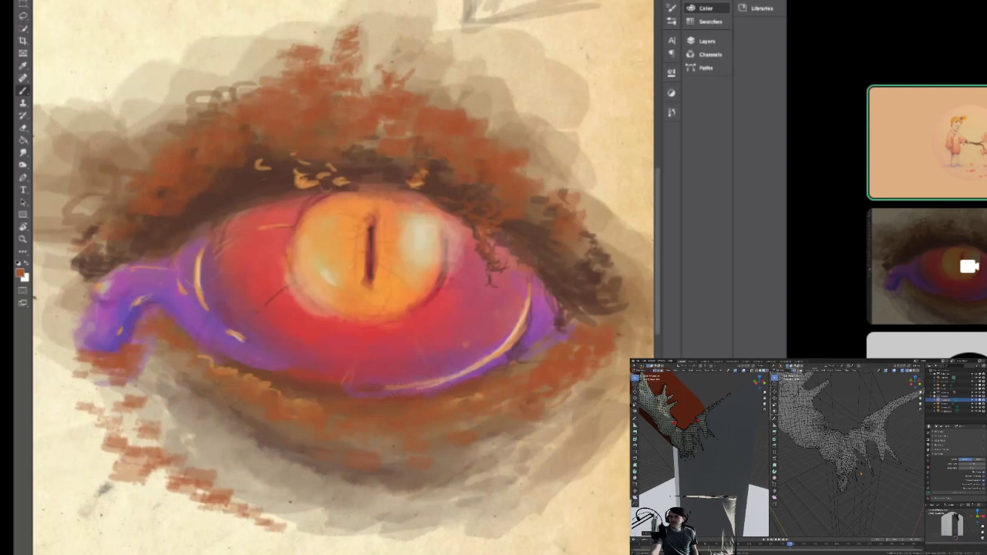
mouse_move(623, 385)
mouse_down()
mouse_move(568, 398)
mouse_move(569, 424)
mouse_move(627, 428)
mouse_move(575, 428)
mouse_move(525, 474)
mouse_move(561, 423)
mouse_move(480, 485)
mouse_move(501, 496)
mouse_move(471, 498)
mouse_move(474, 455)
mouse_move(540, 276)
mouse_move(61, 151)
mouse_move(61, 214)
mouse_move(197, 227)
mouse_up()
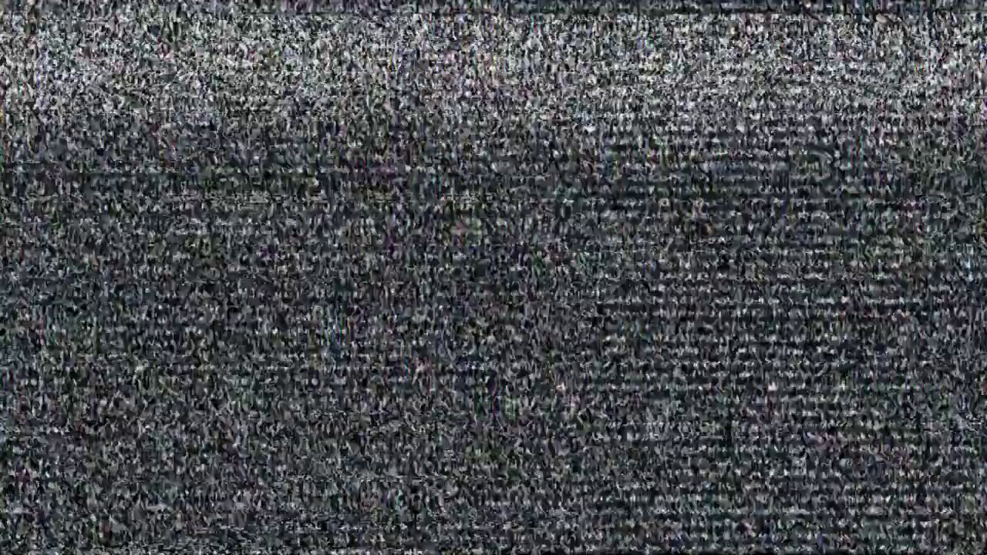